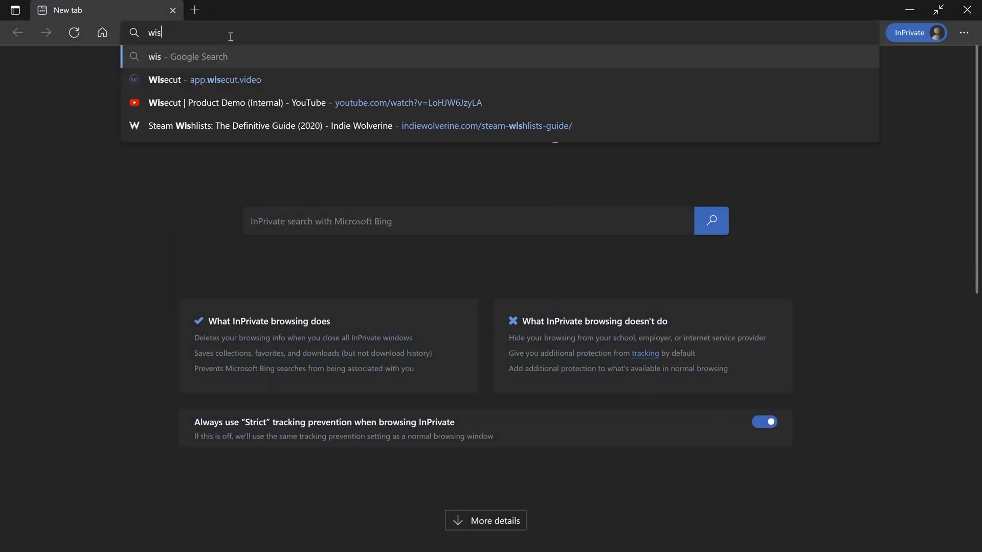
- Open the Wisecut website in full screen and sign in with the saved account e-mail and password
{"action": "key", "text": "Return"}
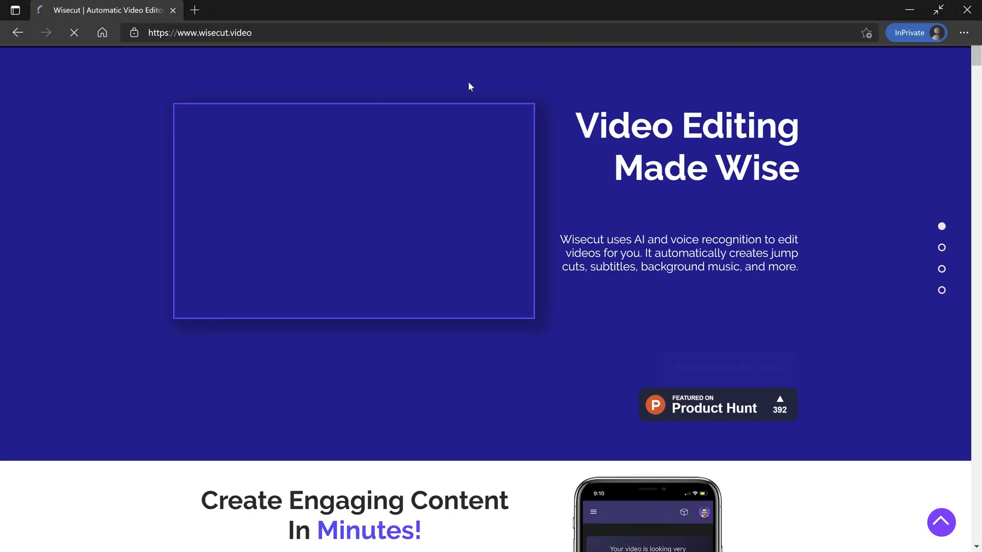
{"action": "key", "text": "F11"}
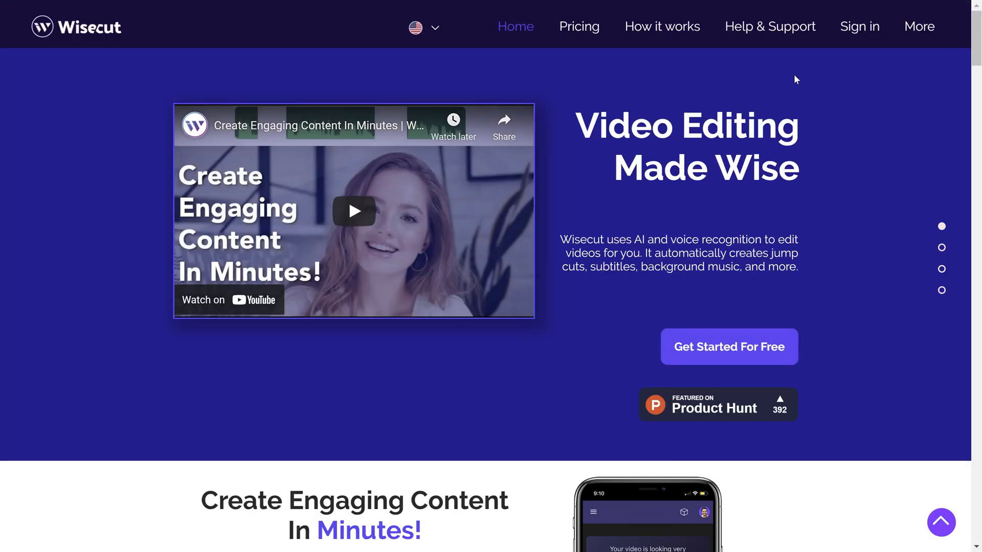
{"action": "left_click", "coordinate": [858, 29]}
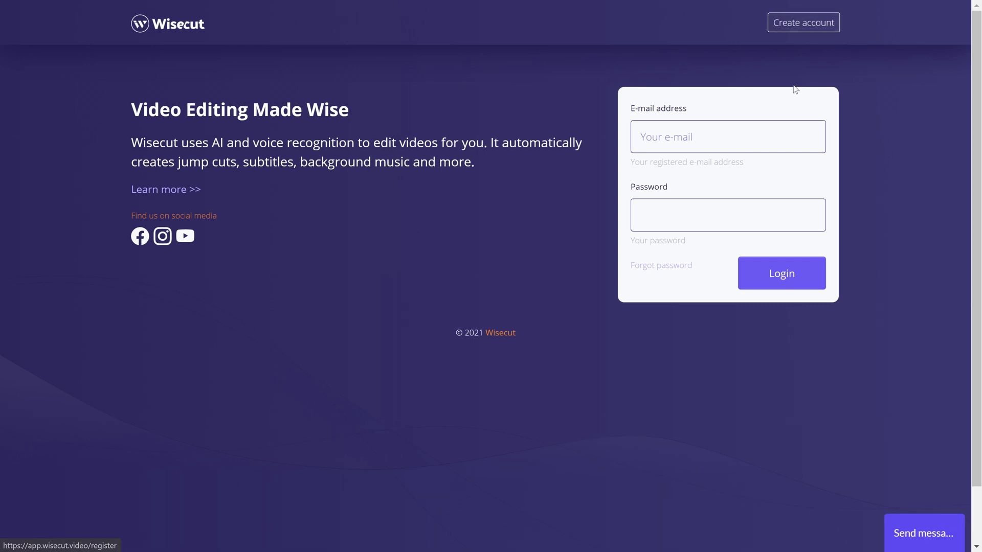
{"action": "left_click", "coordinate": [767, 132]}
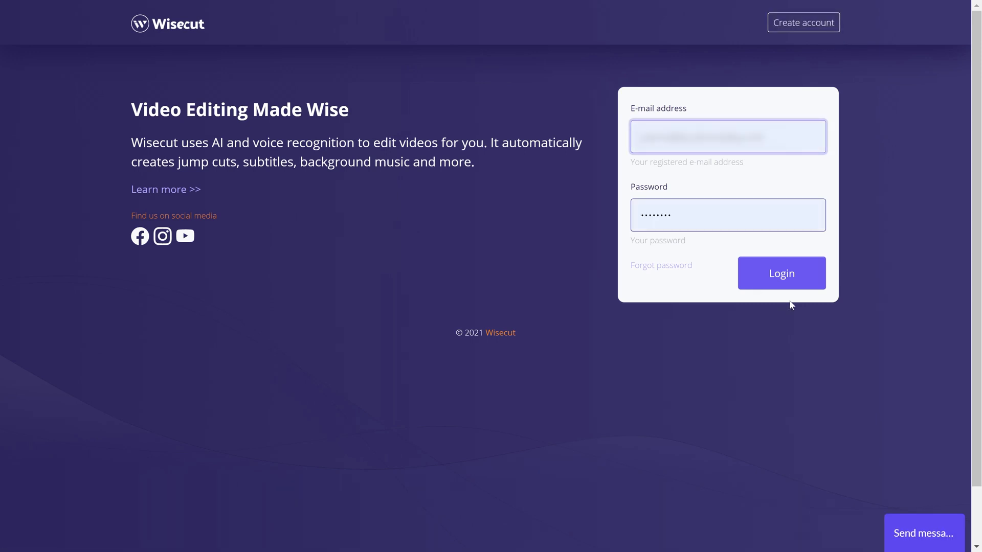
{"action": "left_click", "coordinate": [800, 282]}
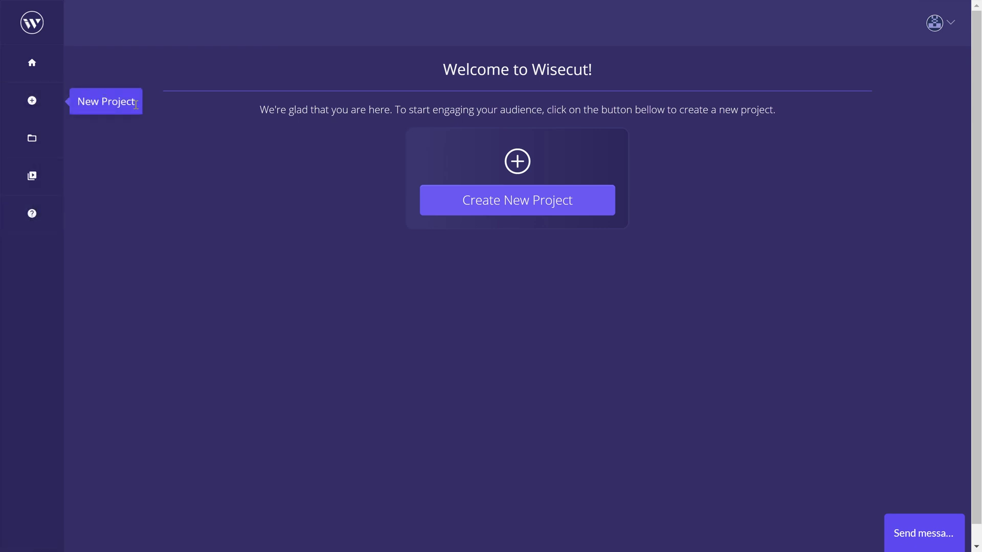
- Create a new project and upload Intro.mp4, Outro.mp4 and VideoMain.mp4 from the Source folder
{"action": "left_click", "coordinate": [519, 211]}
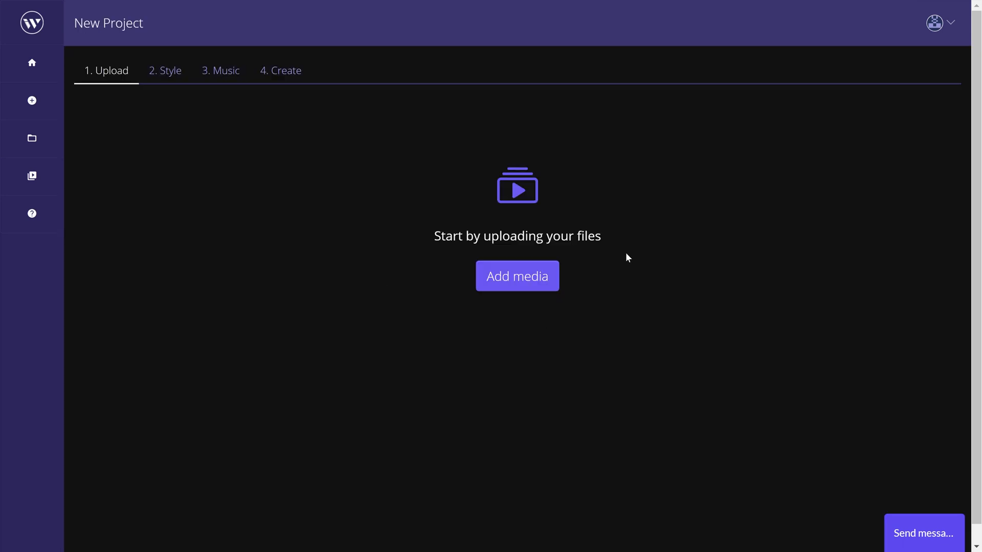
{"action": "left_click", "coordinate": [489, 282]}
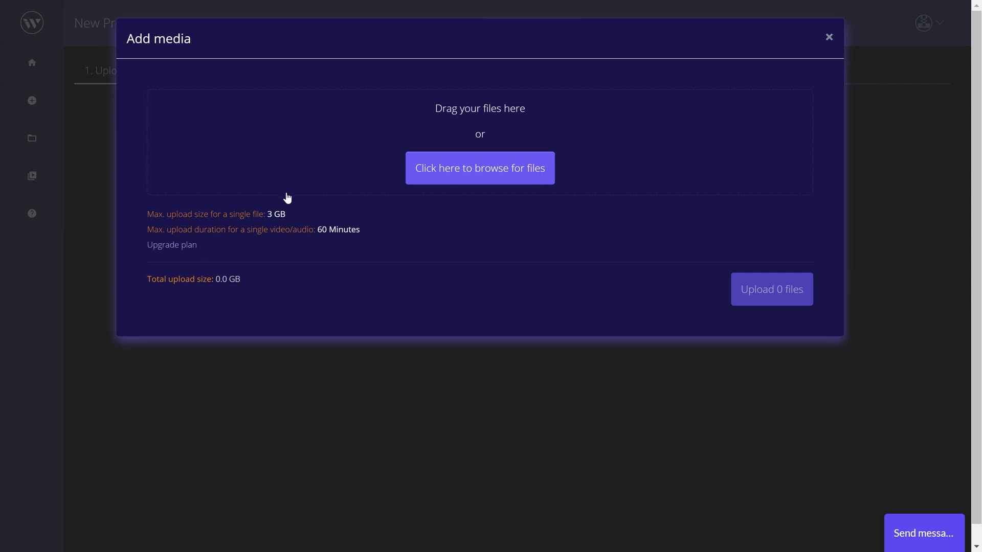
{"action": "left_click", "coordinate": [478, 174]}
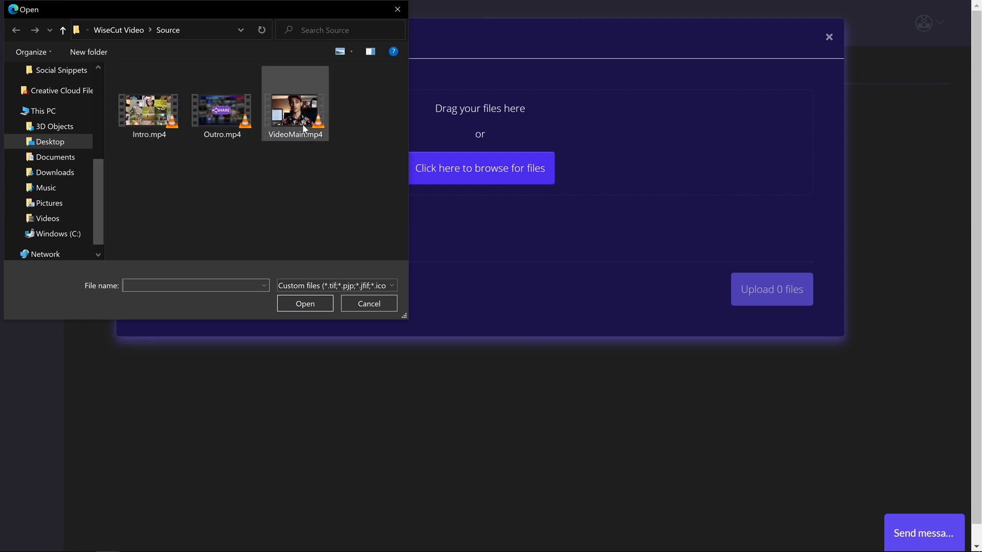
{"action": "left_click_drag", "start_coordinate": [353, 165], "coordinate": [114, 83]}
{"action": "left_click", "coordinate": [305, 304]}
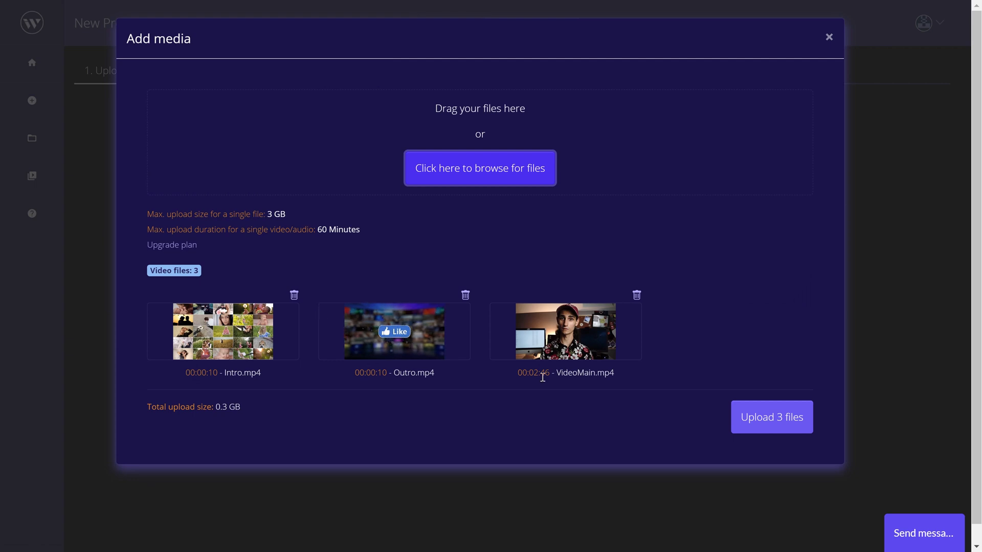
{"action": "left_click", "coordinate": [767, 418]}
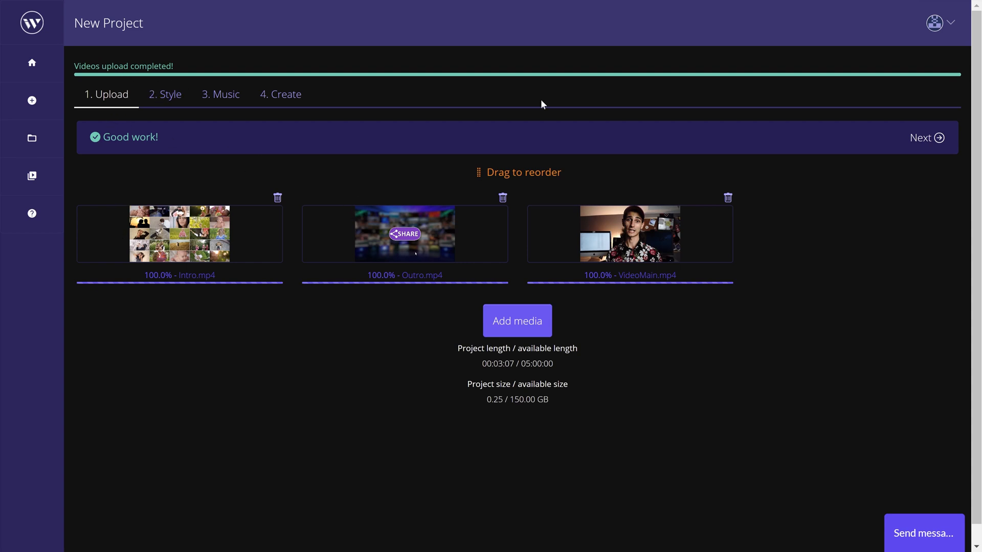
- Set the project's audio type to "Someone is talking" with English as the spoken language
{"action": "left_click", "coordinate": [938, 138]}
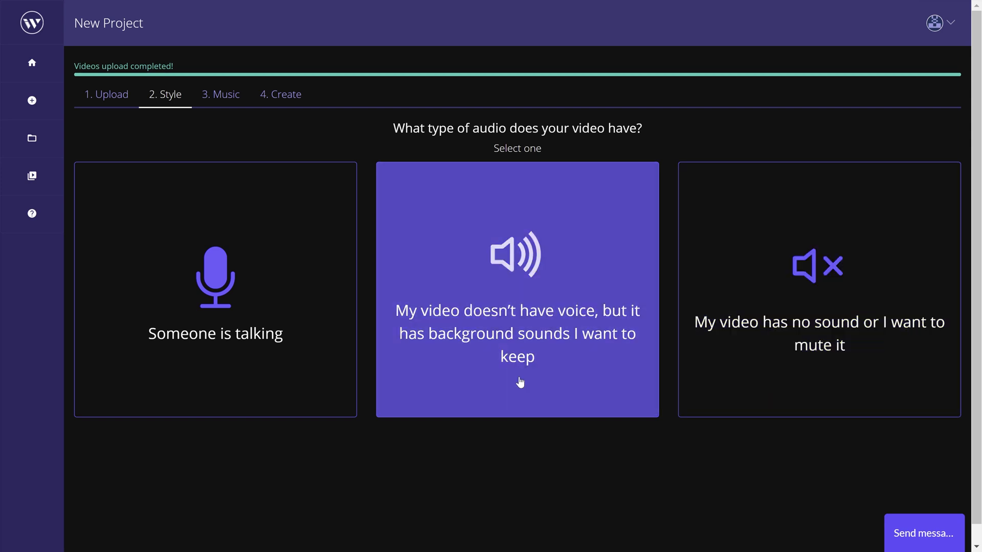
{"action": "left_click", "coordinate": [298, 383]}
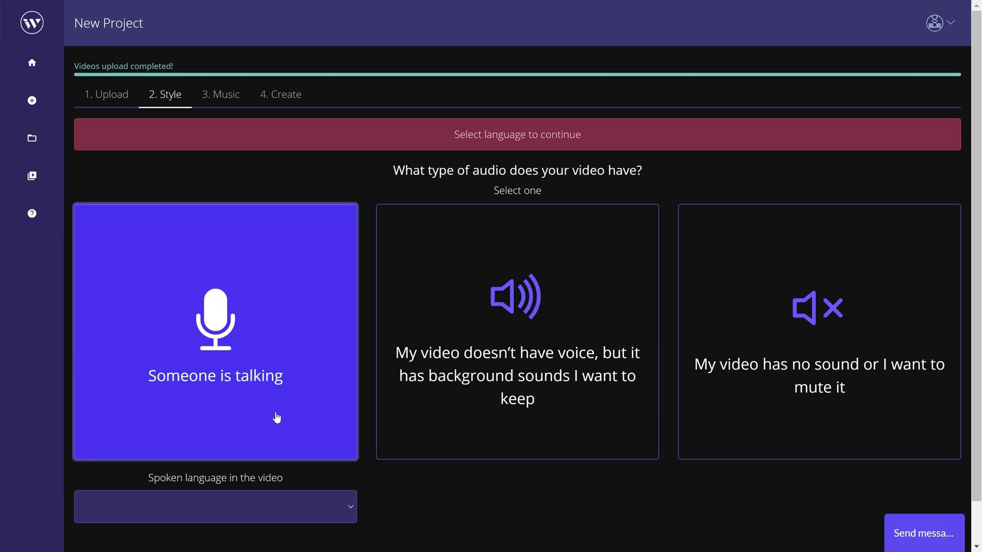
{"action": "left_click", "coordinate": [234, 506]}
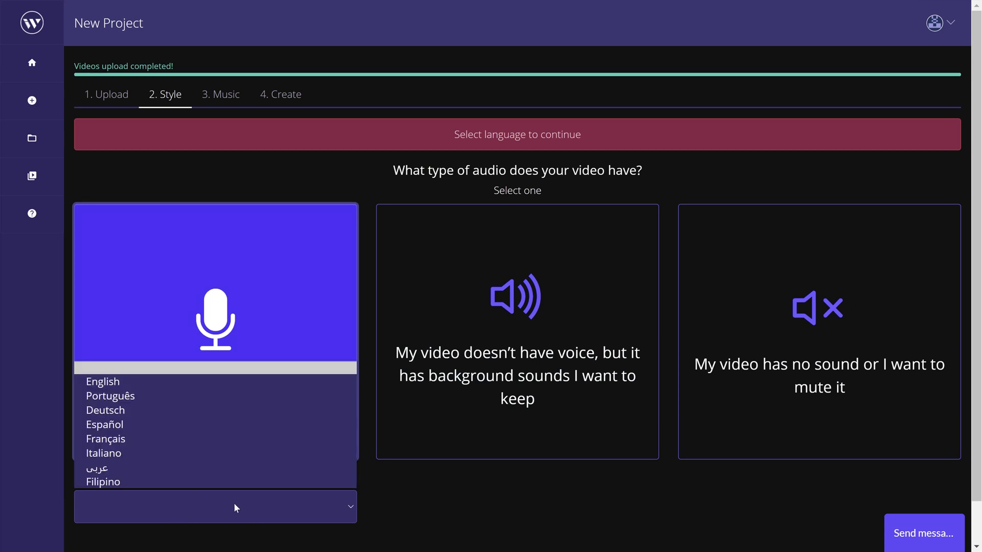
{"action": "left_click", "coordinate": [210, 384]}
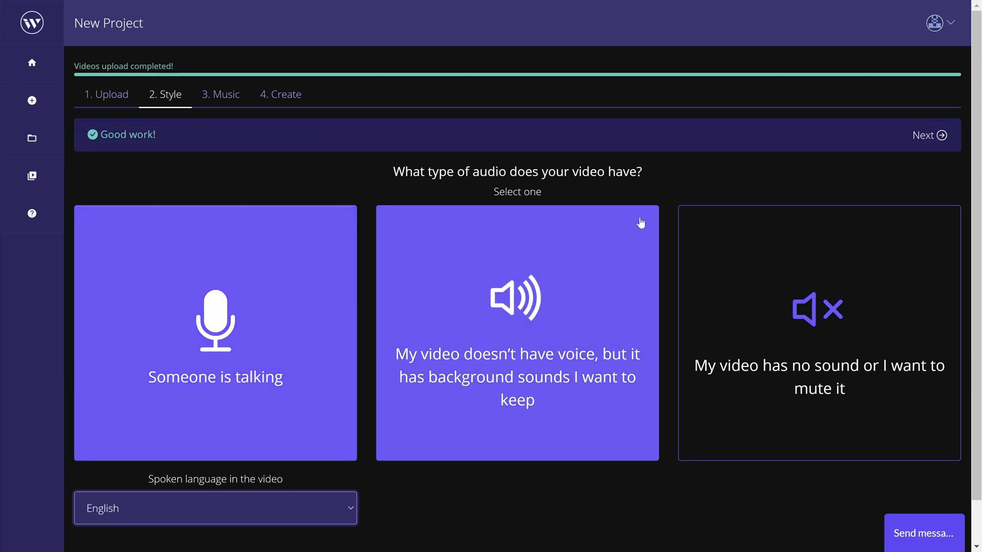
- Preview the songs Chroma, Roots and Next Chapter, select Next Chapter as the background music, and pause its playback
{"action": "left_click", "coordinate": [944, 138]}
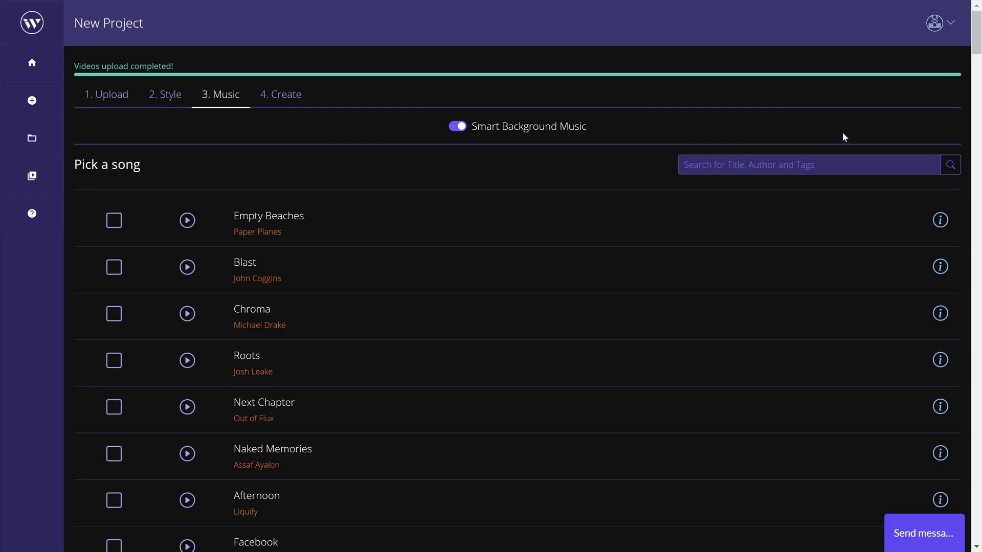
{"action": "scroll", "coordinate": [754, 224], "scroll_direction": "down", "scroll_amount": 20}
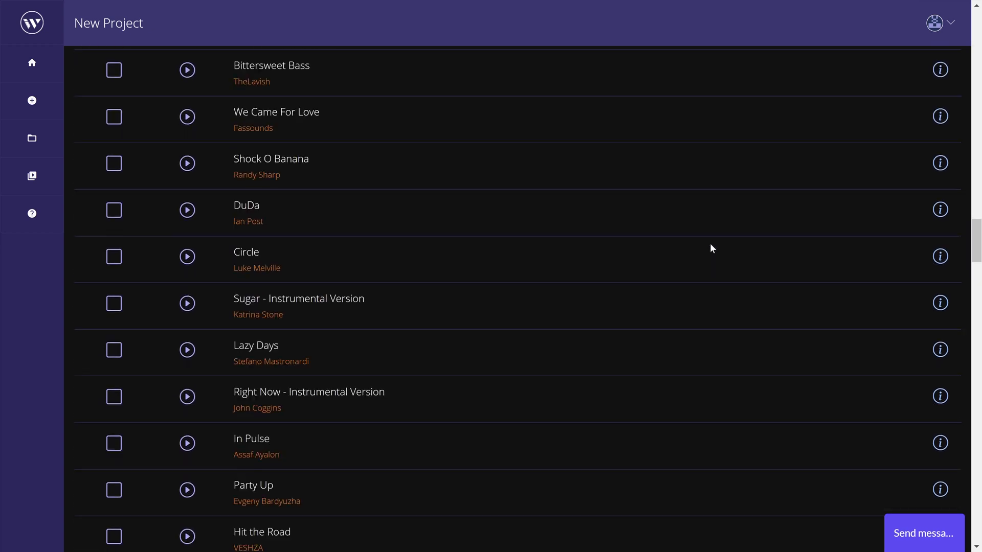
{"action": "scroll", "coordinate": [553, 344], "scroll_direction": "up", "scroll_amount": 20}
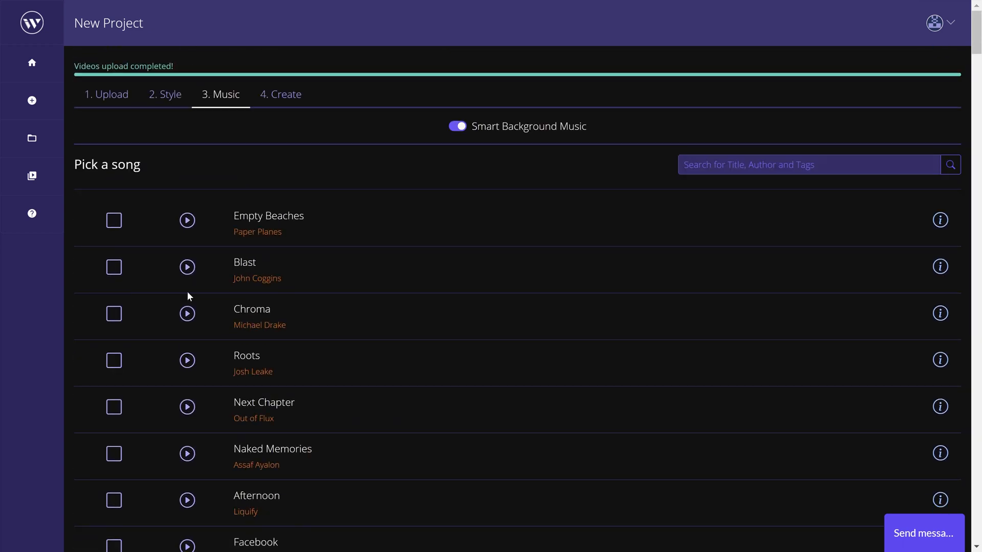
{"action": "left_click", "coordinate": [184, 315]}
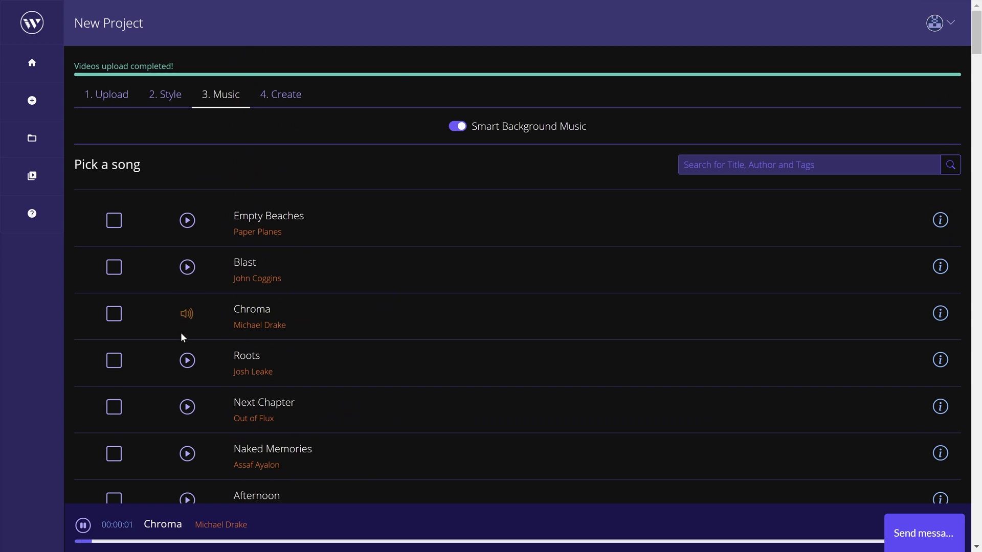
{"action": "left_click", "coordinate": [185, 362]}
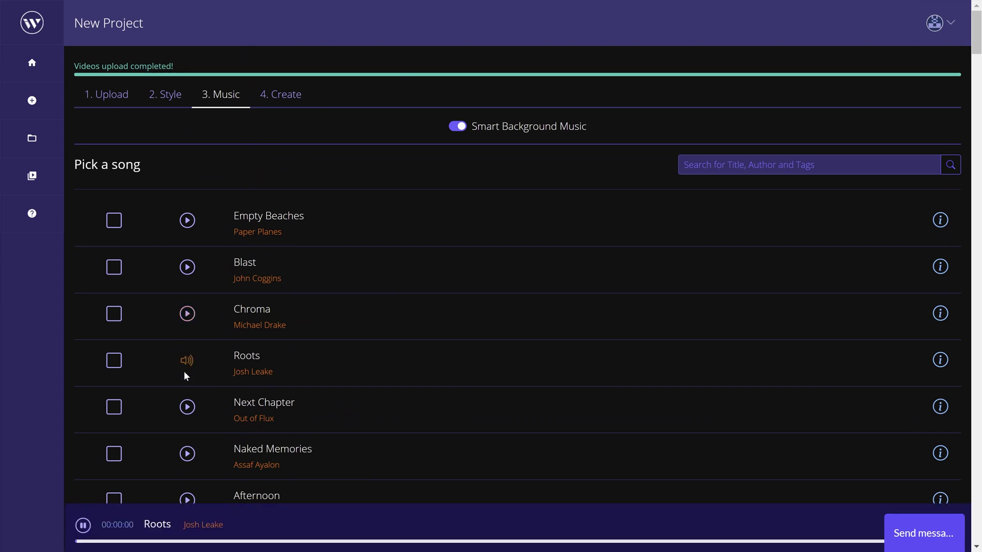
{"action": "left_click", "coordinate": [186, 409]}
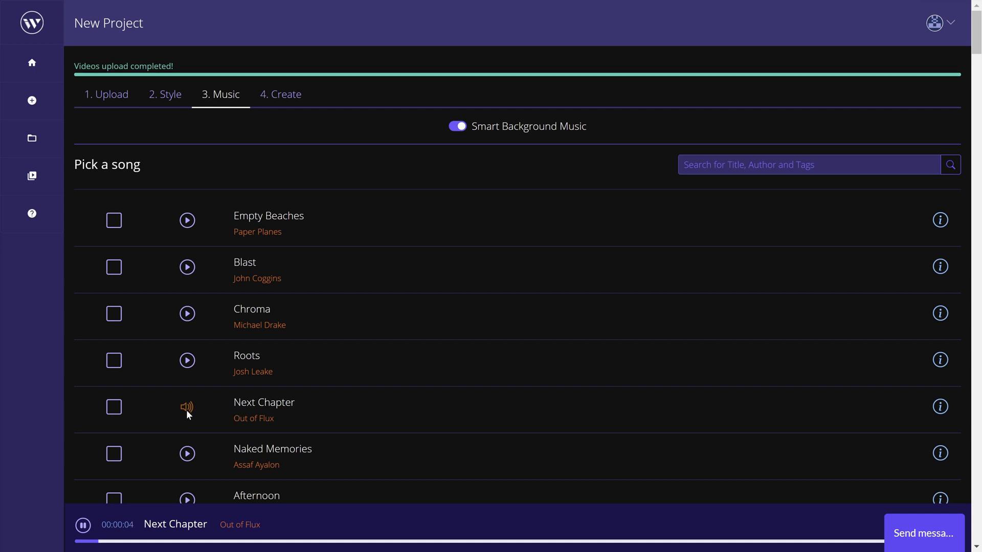
{"action": "left_click", "coordinate": [114, 409]}
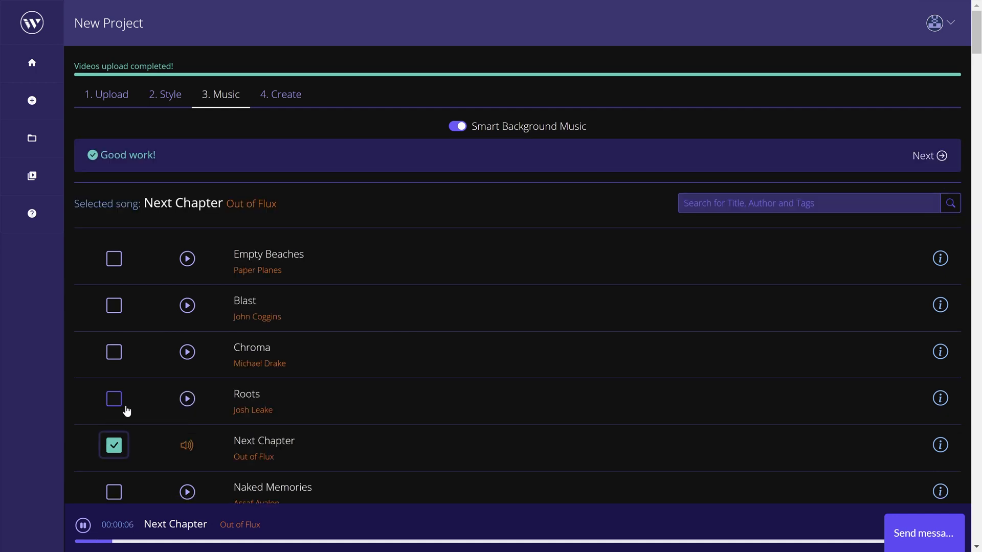
{"action": "left_click", "coordinate": [81, 526]}
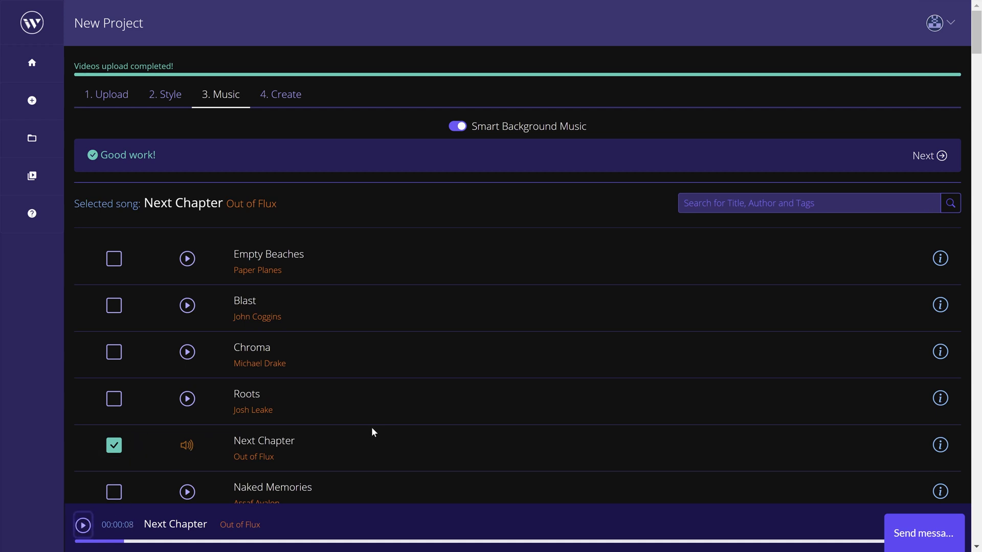
- Proceed to the project creation settings and name the project "My First Project"
{"action": "left_click", "coordinate": [941, 156]}
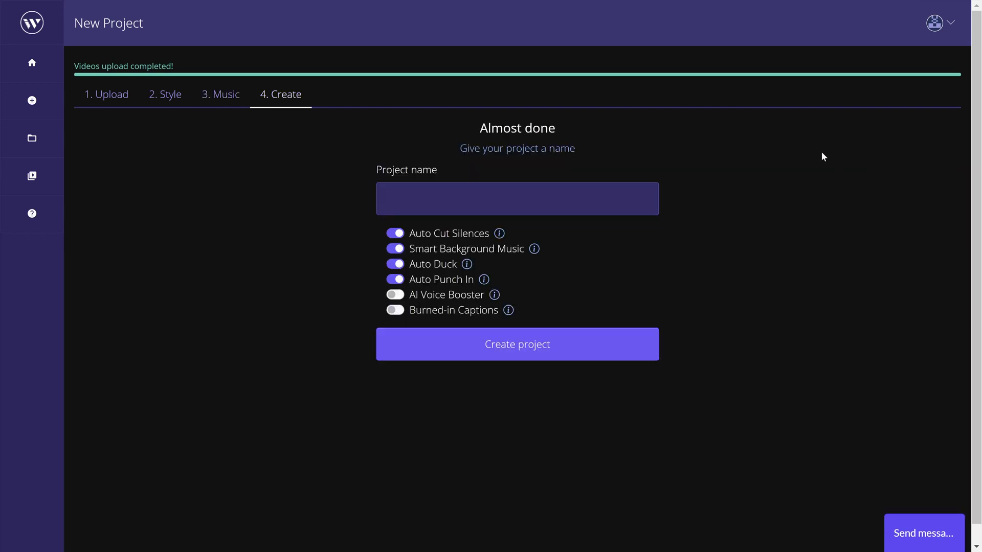
{"action": "left_click", "coordinate": [501, 197]}
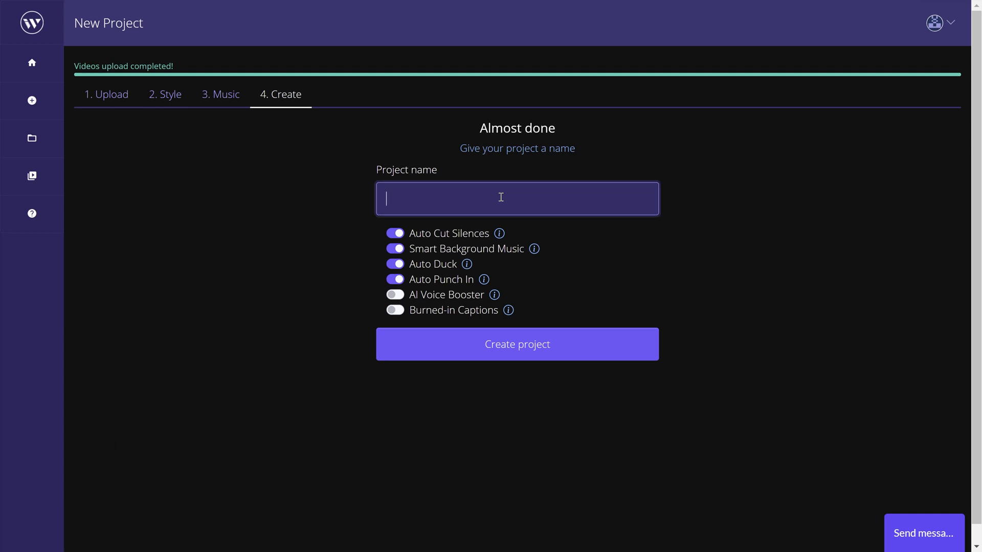
{"action": "type", "text": "My First Project"}
- Enable AI Voice Booster in the processing options and create the project
{"action": "mouse_move", "coordinate": [500, 237]}
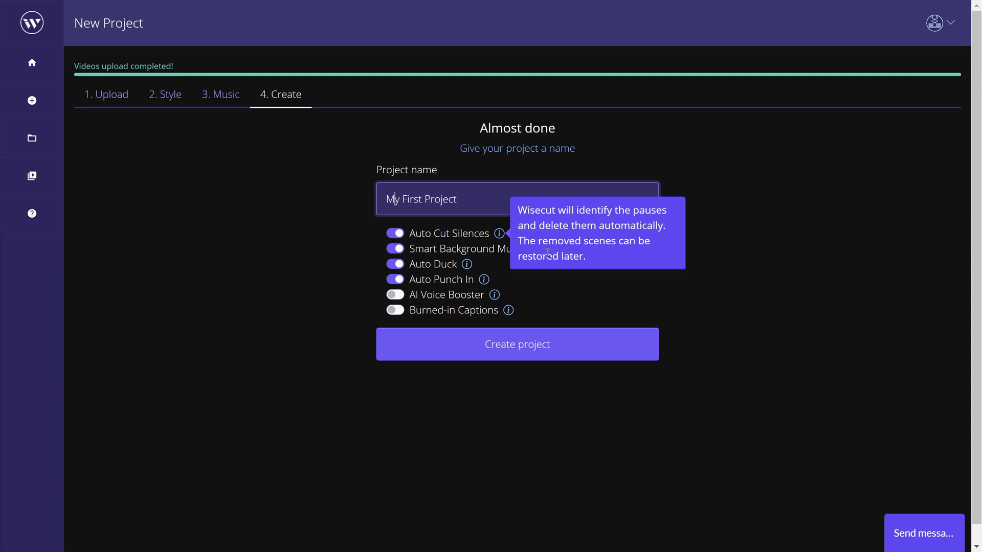
{"action": "mouse_move", "coordinate": [533, 250]}
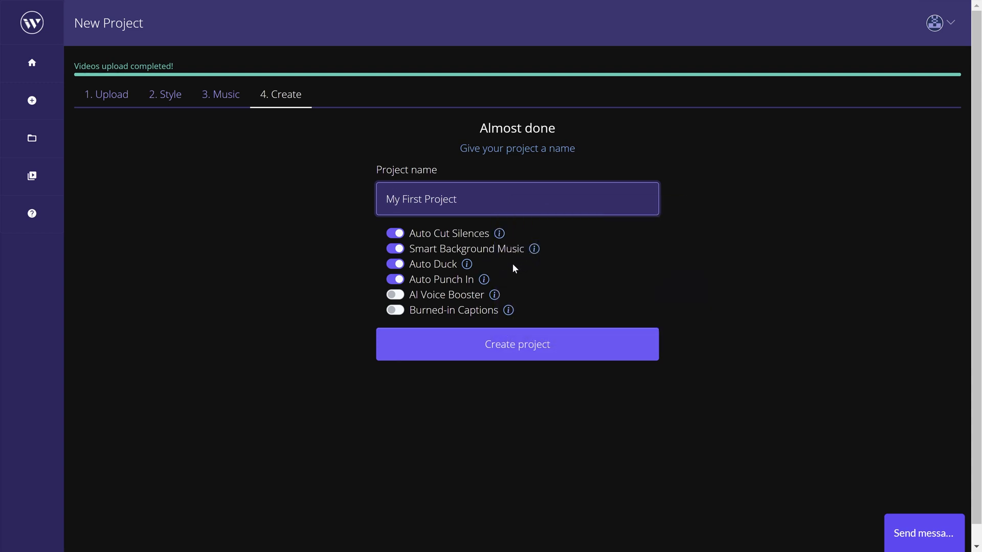
{"action": "mouse_move", "coordinate": [468, 264]}
{"action": "mouse_move", "coordinate": [483, 283]}
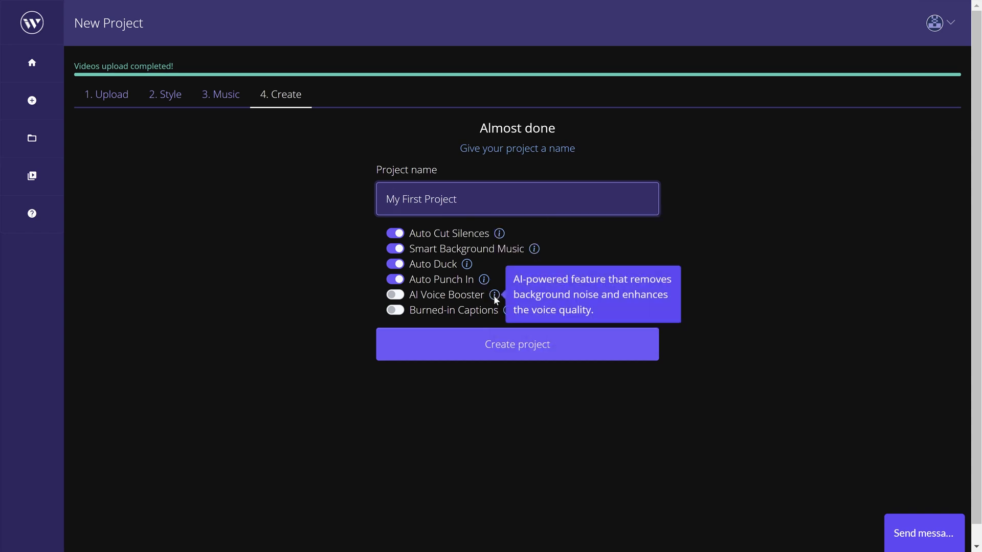
{"action": "left_click", "coordinate": [394, 296]}
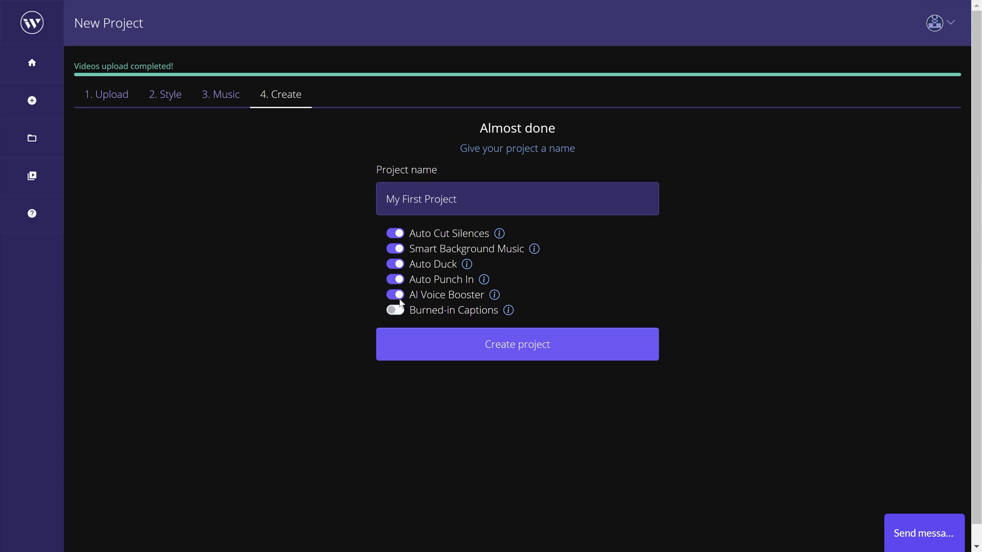
{"action": "mouse_move", "coordinate": [510, 311]}
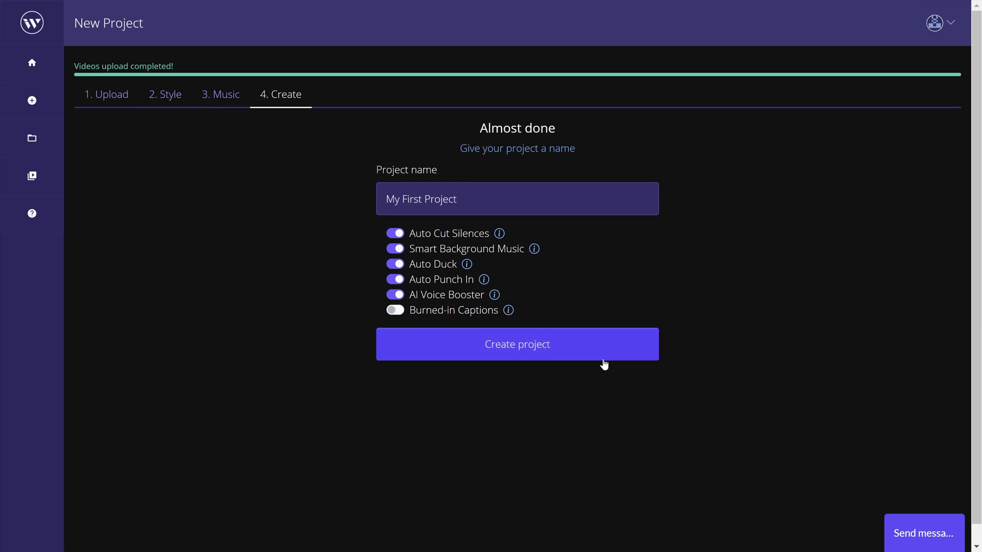
{"action": "left_click", "coordinate": [605, 358]}
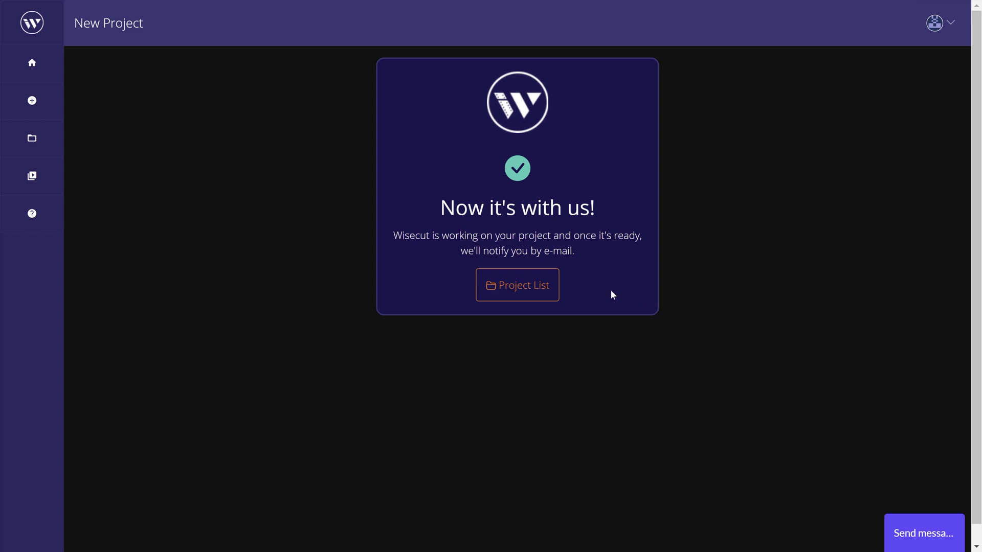
- Open My First Project from the project list, play its processed video at several points, and pause it
{"action": "left_click", "coordinate": [538, 294]}
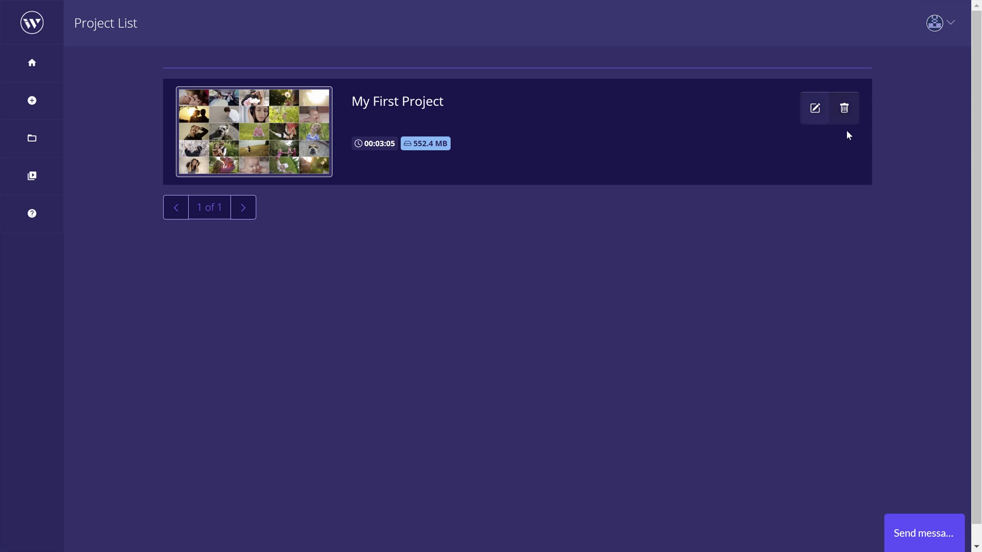
{"action": "left_click", "coordinate": [807, 111]}
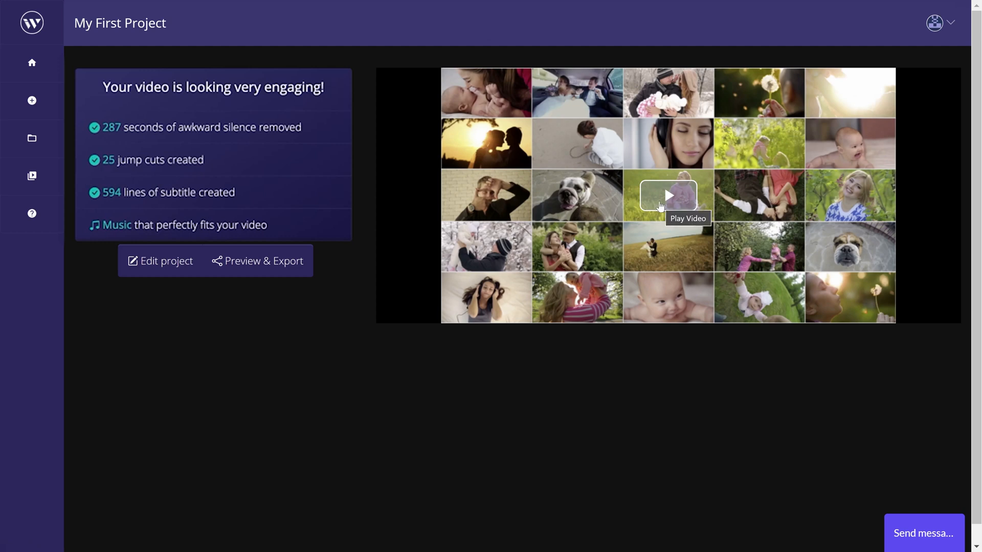
{"action": "left_click", "coordinate": [661, 205]}
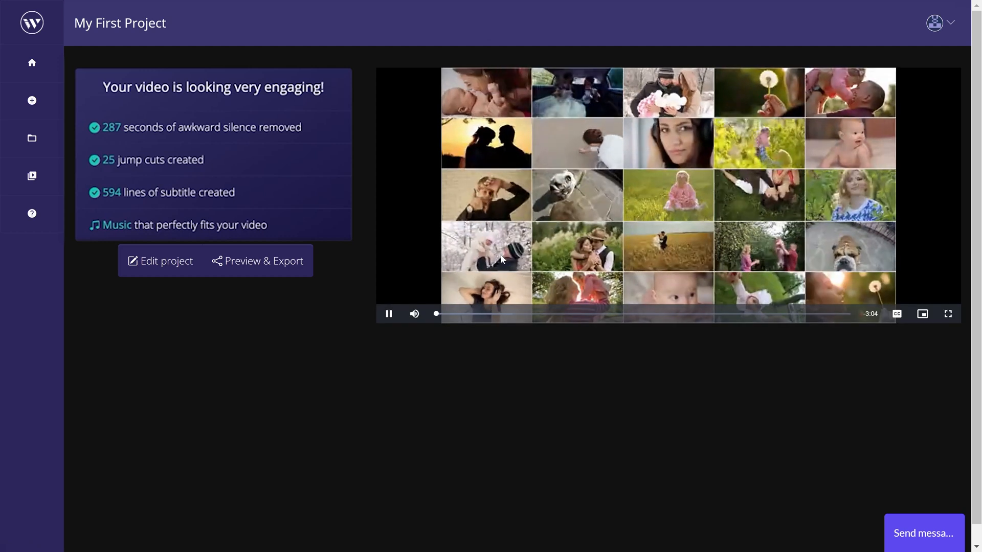
{"action": "left_click", "coordinate": [510, 314]}
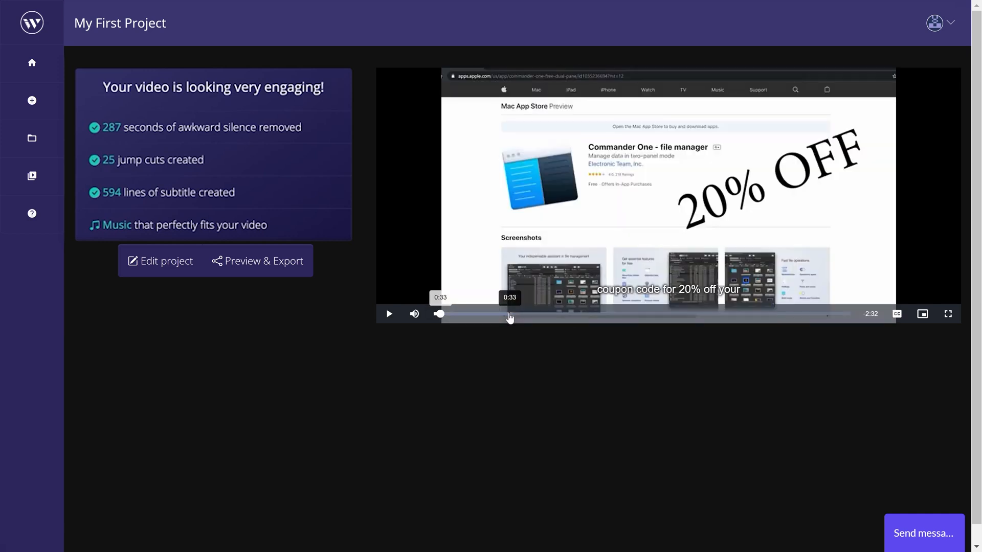
{"action": "left_click", "coordinate": [585, 314]}
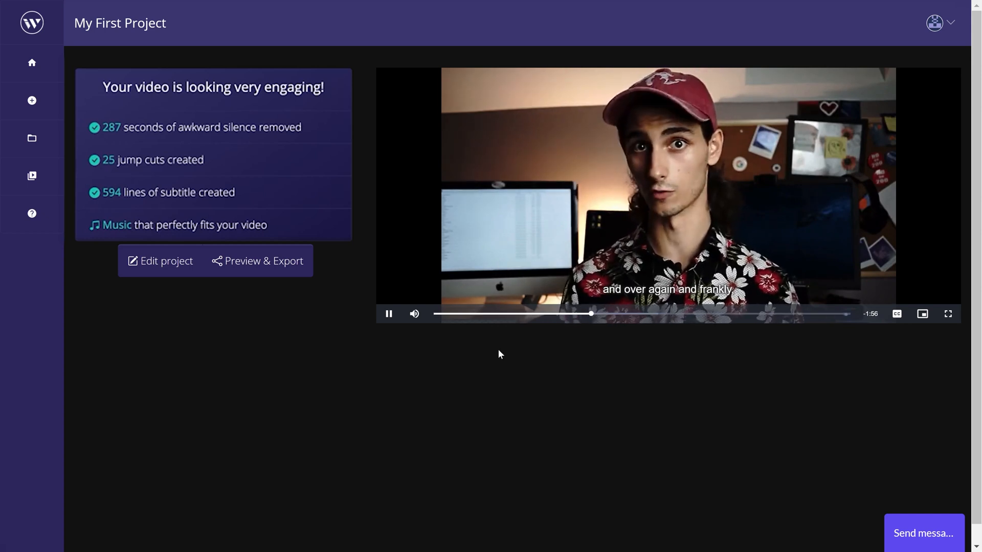
{"action": "left_click", "coordinate": [388, 314]}
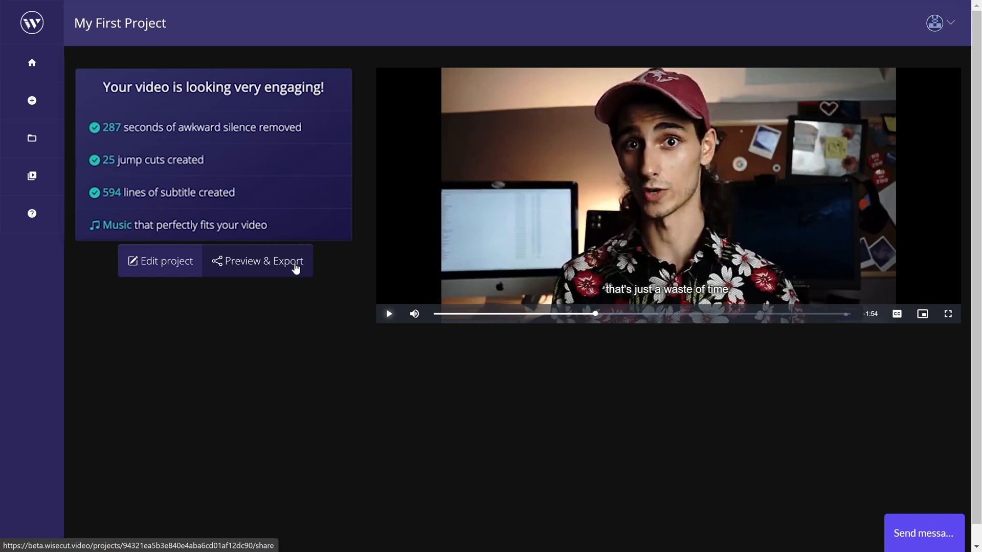
- Open the project's storyboard for editing
{"action": "left_click", "coordinate": [139, 266]}
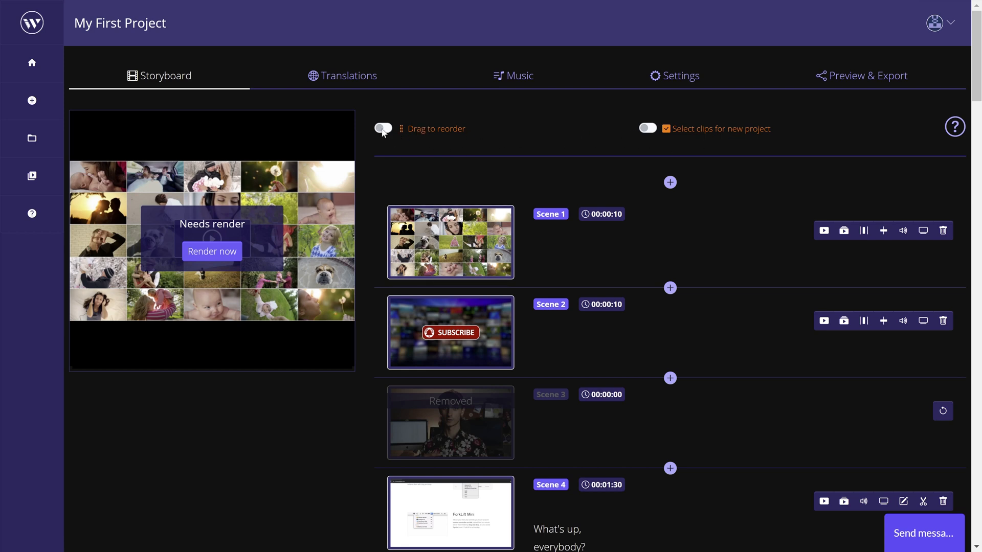
- Enable scene reordering, move the first scene below the second and back to its original position, and disable reordering
{"action": "left_click", "coordinate": [383, 129]}
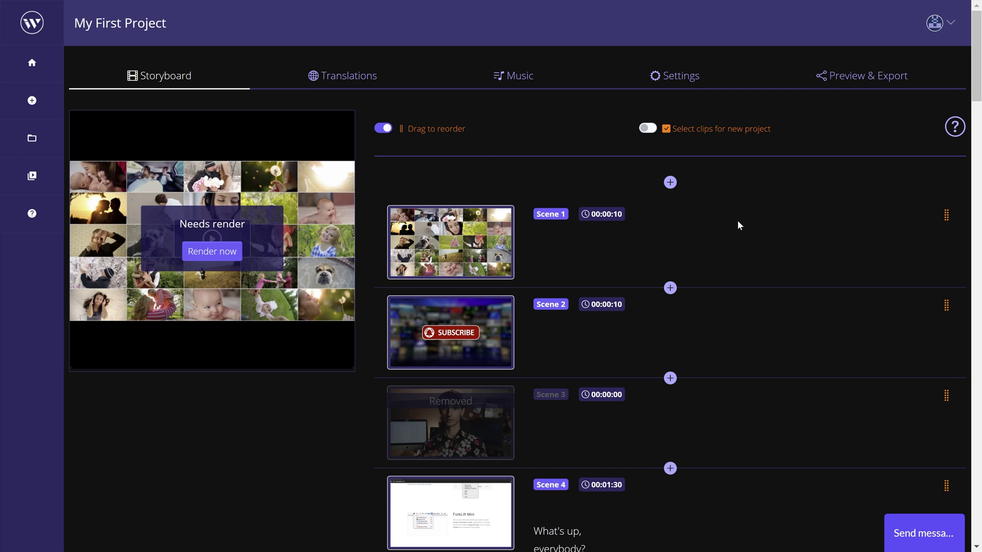
{"action": "left_click_drag", "start_coordinate": [743, 237], "coordinate": [726, 328]}
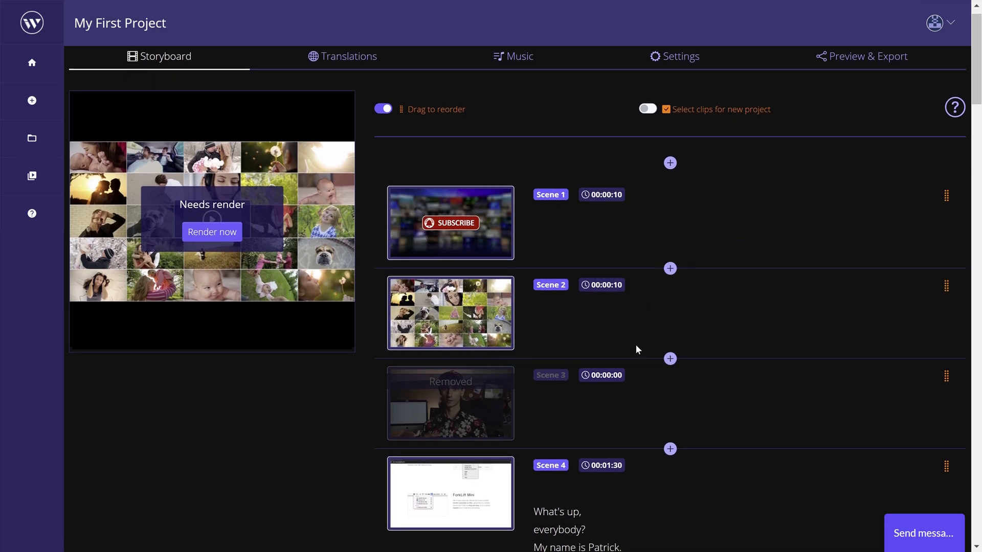
{"action": "left_click_drag", "start_coordinate": [668, 351], "coordinate": [699, 213]}
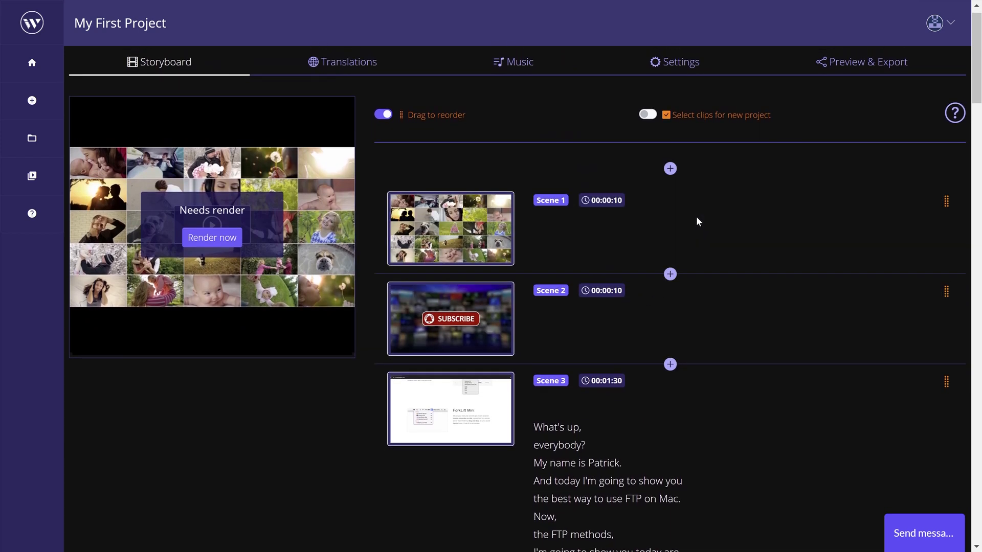
{"action": "left_click", "coordinate": [388, 130]}
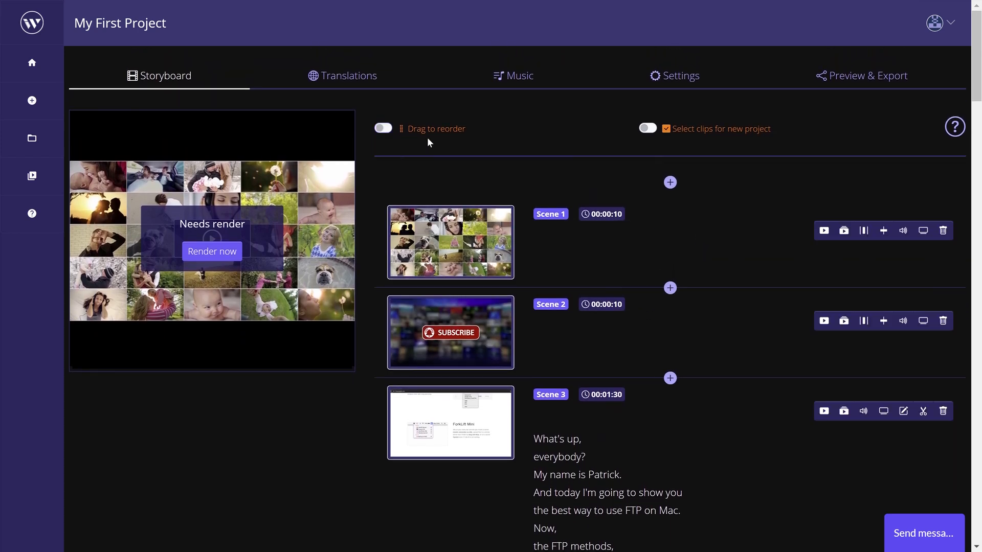
- Try selecting Scene 1 and Scene 2 as clips for a new project, deselect both, and leave clip selection
{"action": "left_click", "coordinate": [649, 129]}
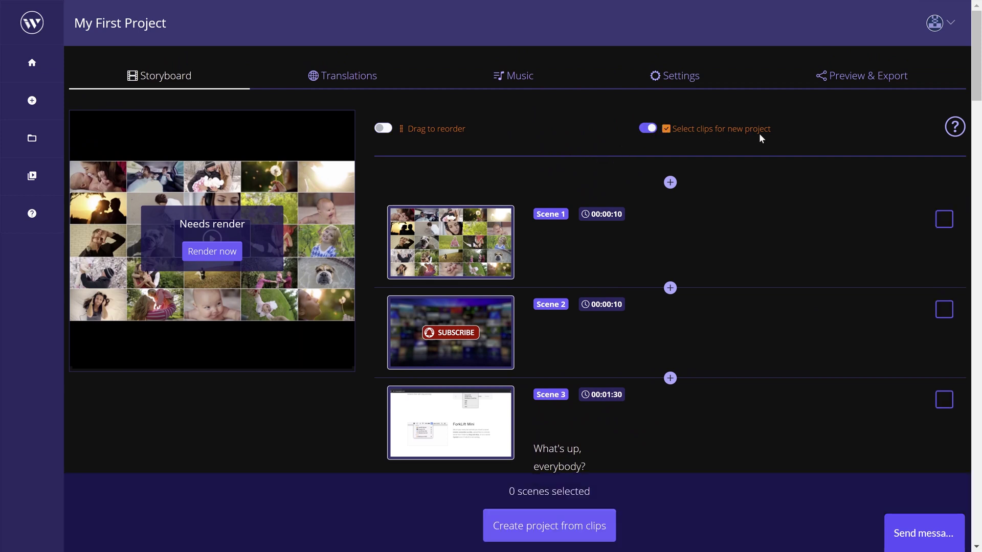
{"action": "left_click", "coordinate": [938, 225]}
{"action": "left_click", "coordinate": [941, 308]}
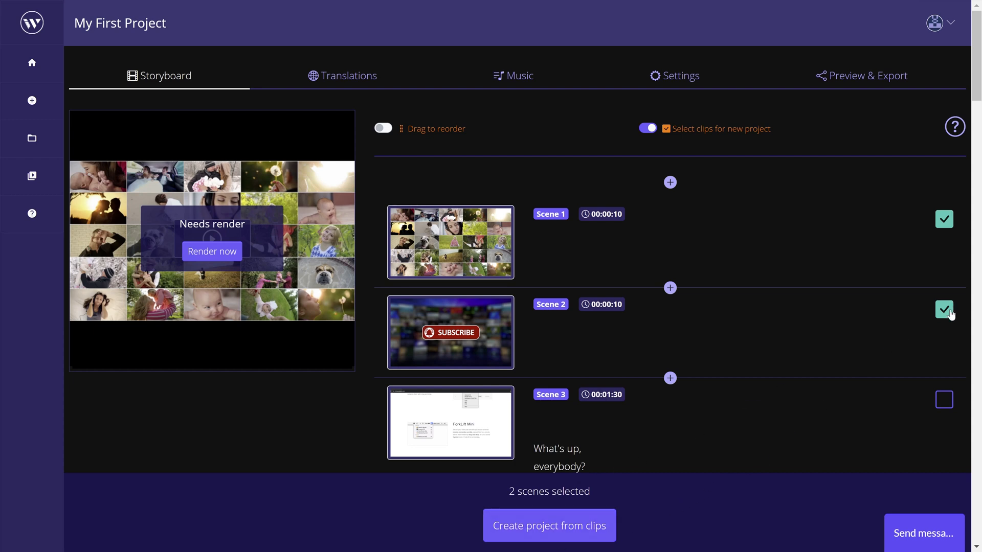
{"action": "left_click", "coordinate": [949, 313]}
{"action": "left_click", "coordinate": [945, 219]}
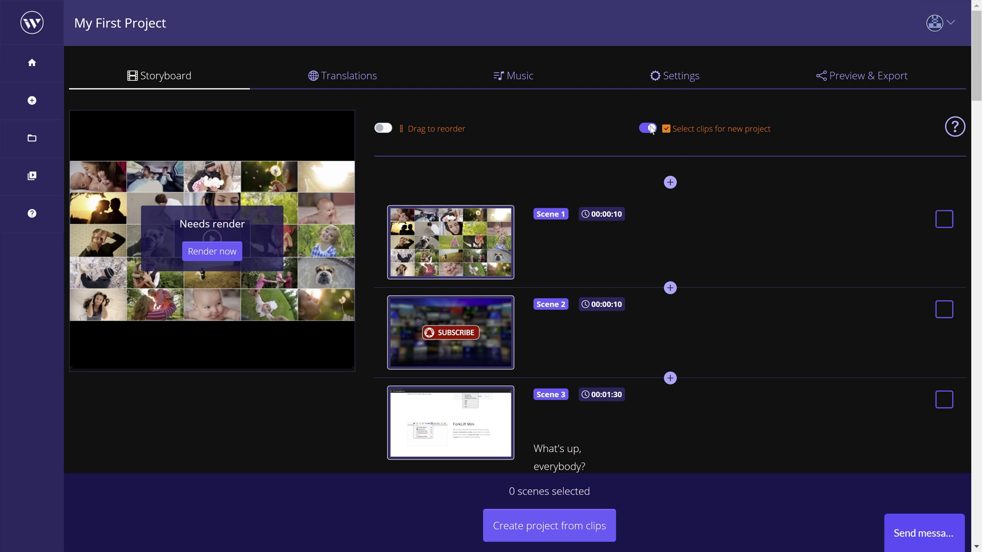
{"action": "left_click", "coordinate": [649, 129]}
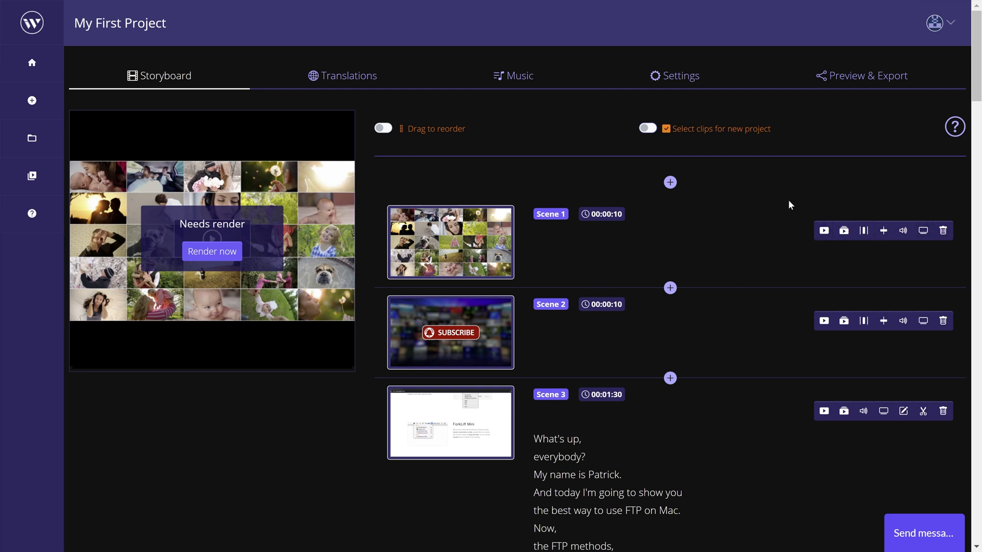
- Preview Scene 1 on its own, and play the video from Scene 1 onward
{"action": "left_click", "coordinate": [824, 231]}
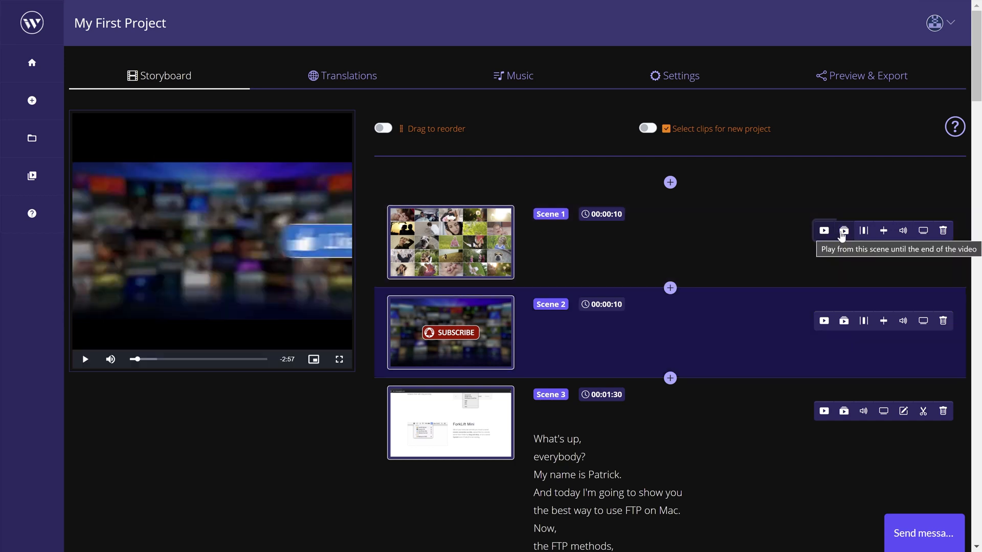
{"action": "left_click", "coordinate": [843, 231]}
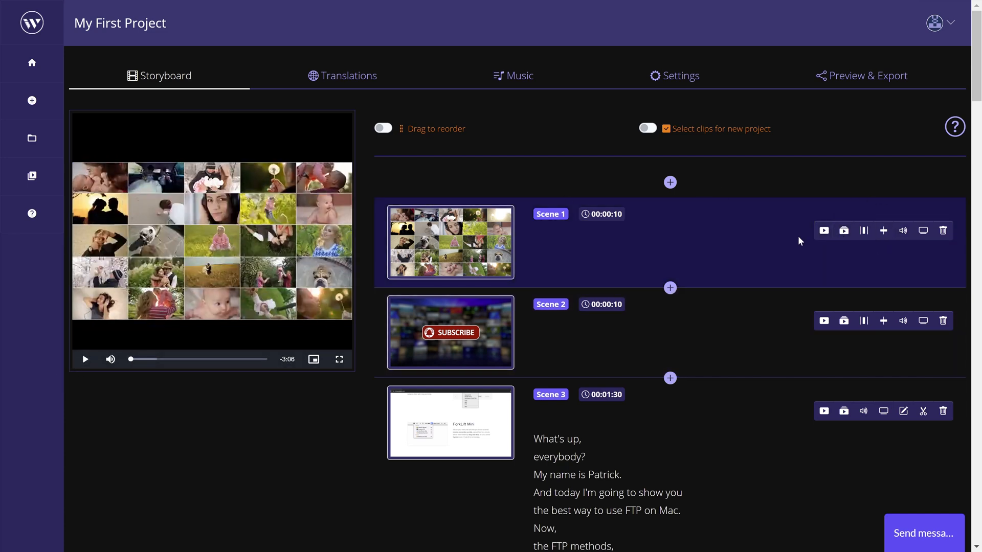
- Try adjusting the start and end trim points of Scene 1, and leave trimming without saving
{"action": "left_click", "coordinate": [863, 231]}
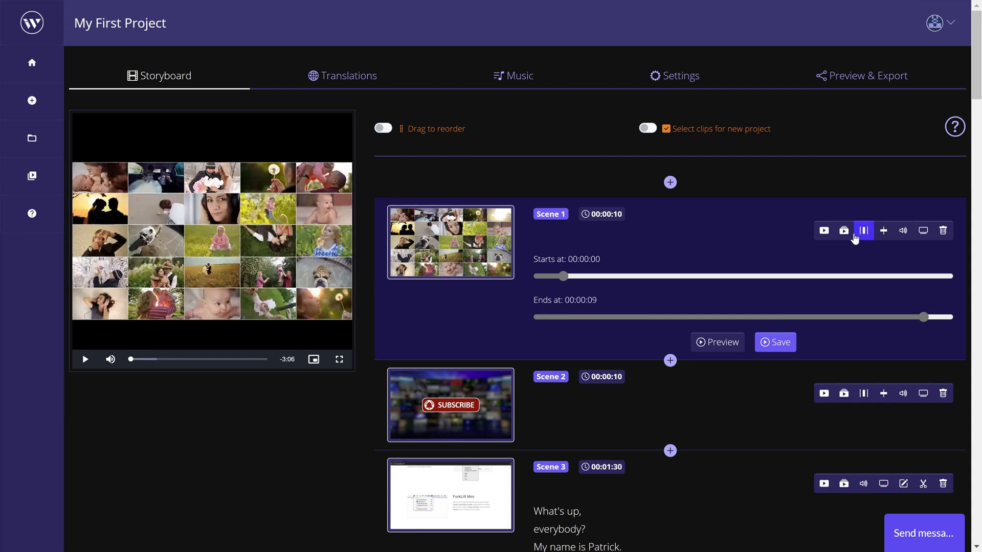
{"action": "left_click_drag", "start_coordinate": [567, 272], "coordinate": [577, 300]}
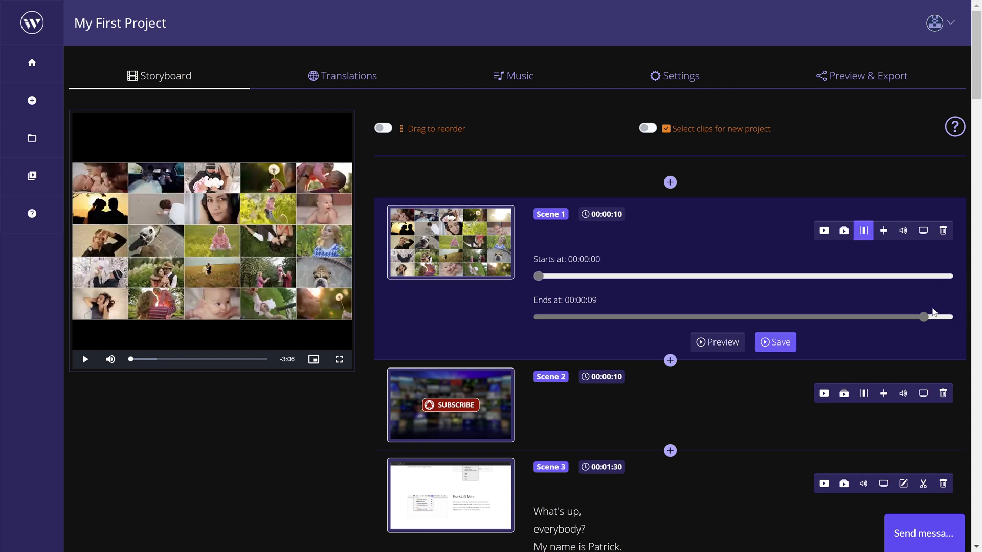
{"action": "left_click_drag", "start_coordinate": [928, 315], "coordinate": [950, 319]}
{"action": "mouse_move", "coordinate": [536, 290]}
{"action": "left_mouse_down"}
{"action": "mouse_move", "coordinate": [624, 290]}
{"action": "mouse_move", "coordinate": [532, 288]}
{"action": "left_mouse_up"}
{"action": "left_click", "coordinate": [865, 233]}
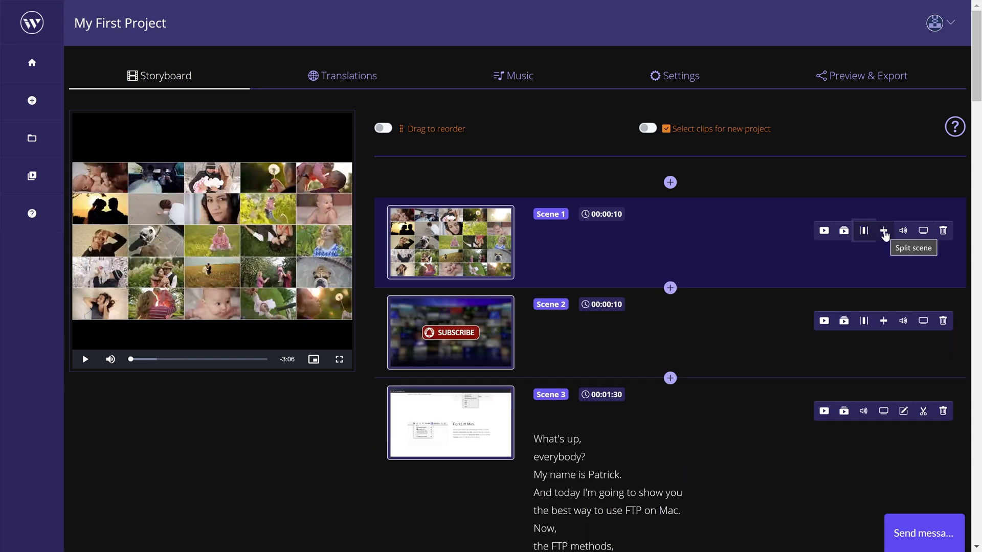
- Split Scene 1 at 00:00:04
{"action": "left_click", "coordinate": [885, 233]}
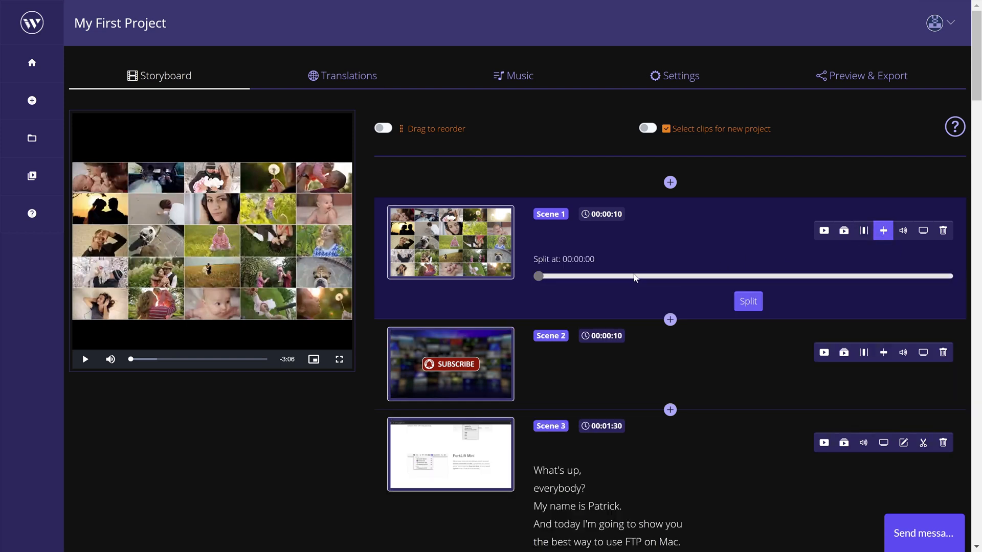
{"action": "left_click_drag", "start_coordinate": [634, 278], "coordinate": [732, 274]}
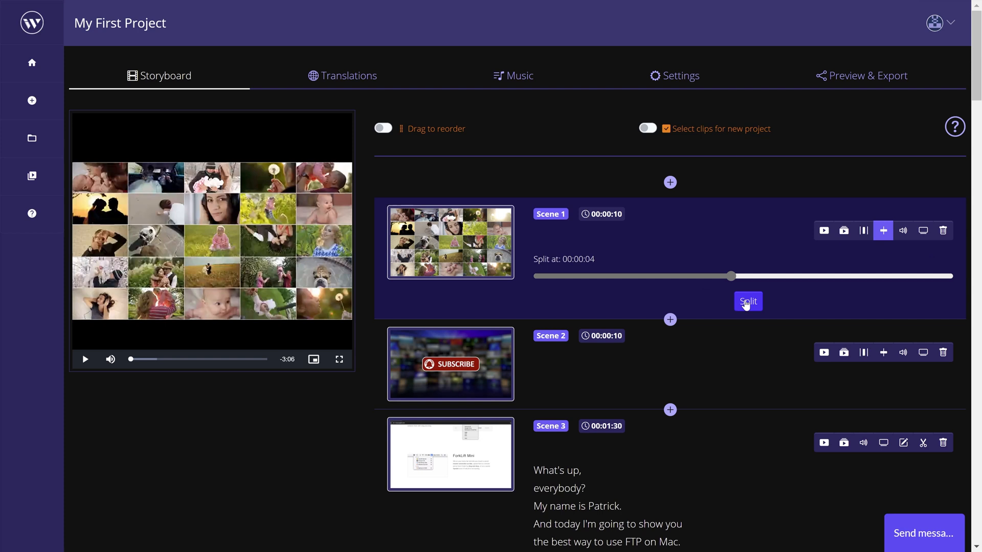
{"action": "left_click", "coordinate": [747, 303]}
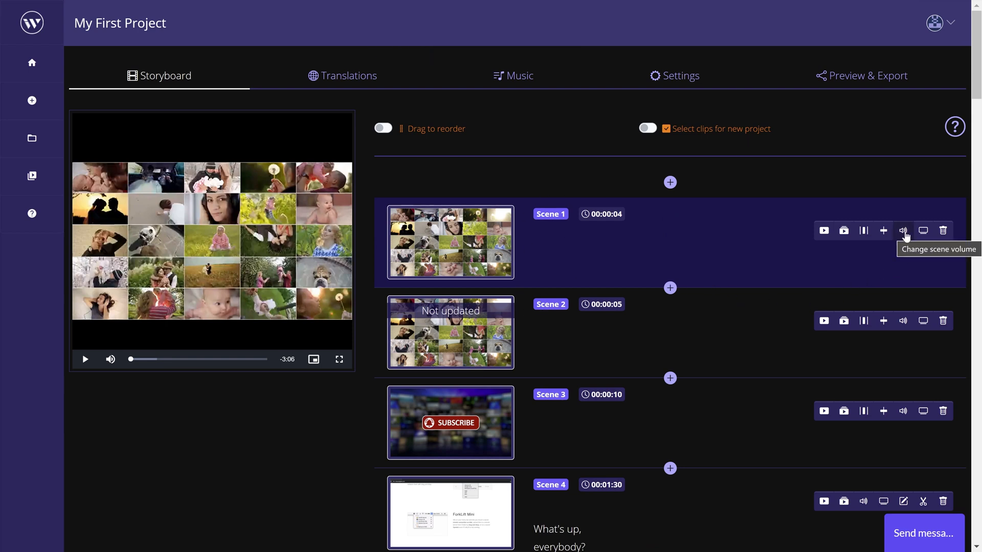
- Set the music volume of Scene 1 to Full and save the volume settings
{"action": "left_click", "coordinate": [904, 232]}
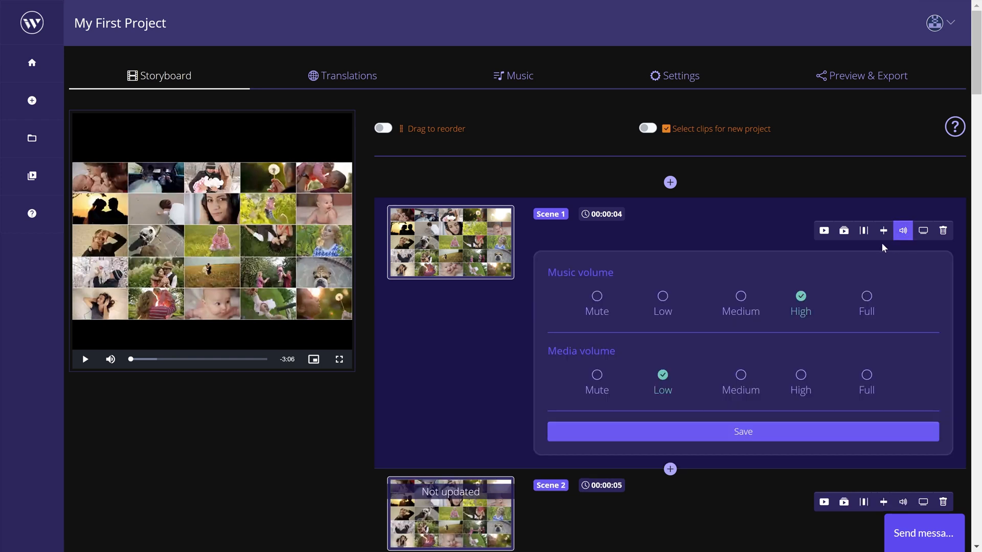
{"action": "left_click", "coordinate": [869, 300]}
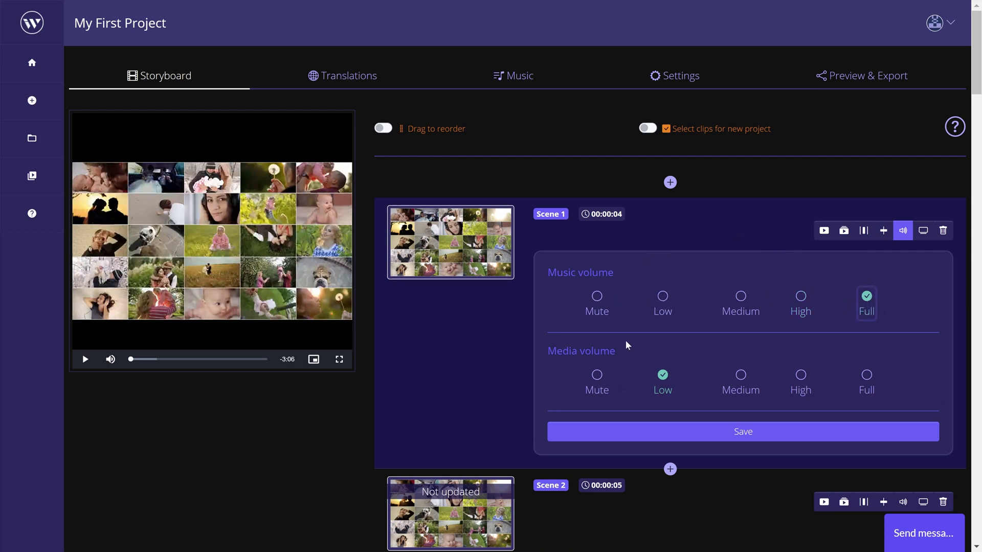
{"action": "left_click", "coordinate": [718, 433]}
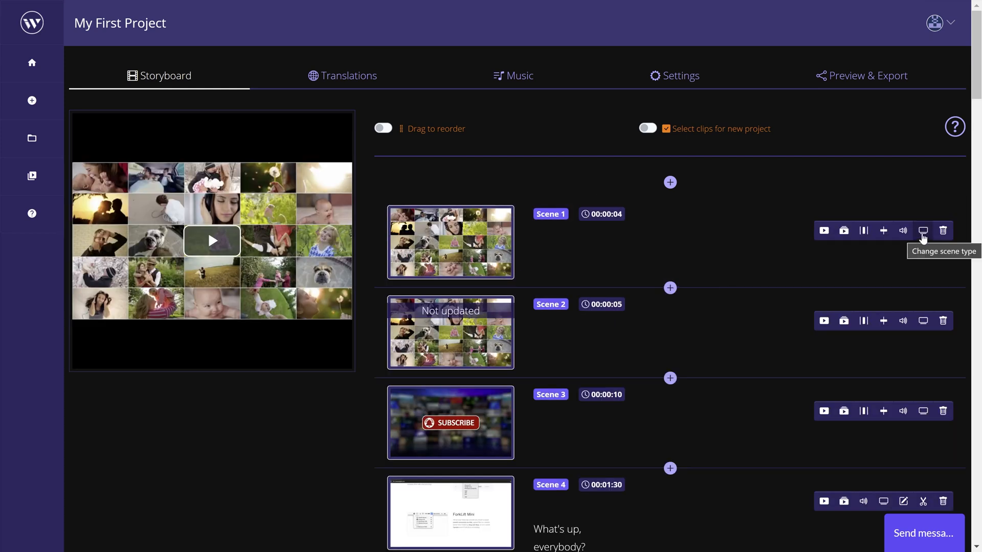
- Set the scene type of Scene 1 to Intro Scene, and remove Scene 2, the second part of the split clip
{"action": "left_click", "coordinate": [924, 233]}
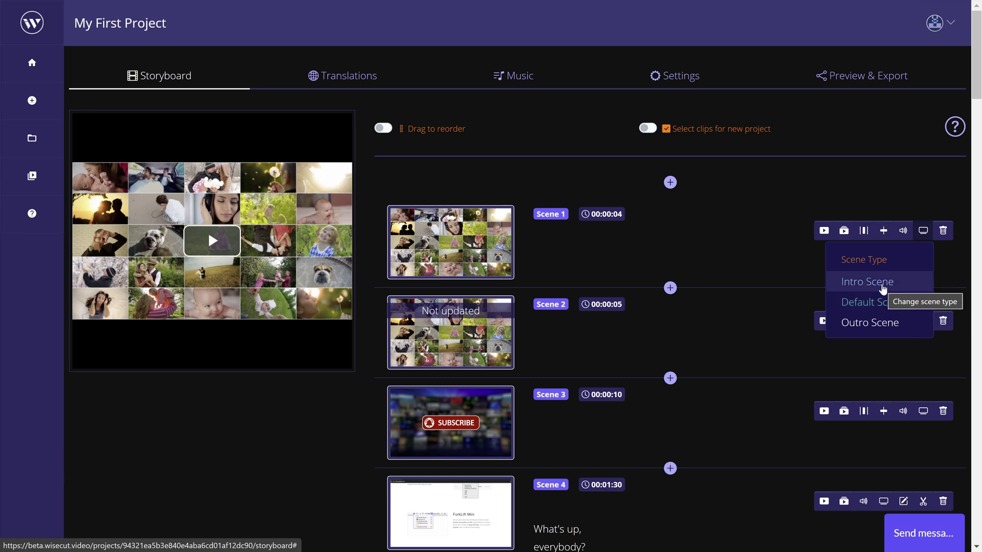
{"action": "left_click", "coordinate": [883, 289]}
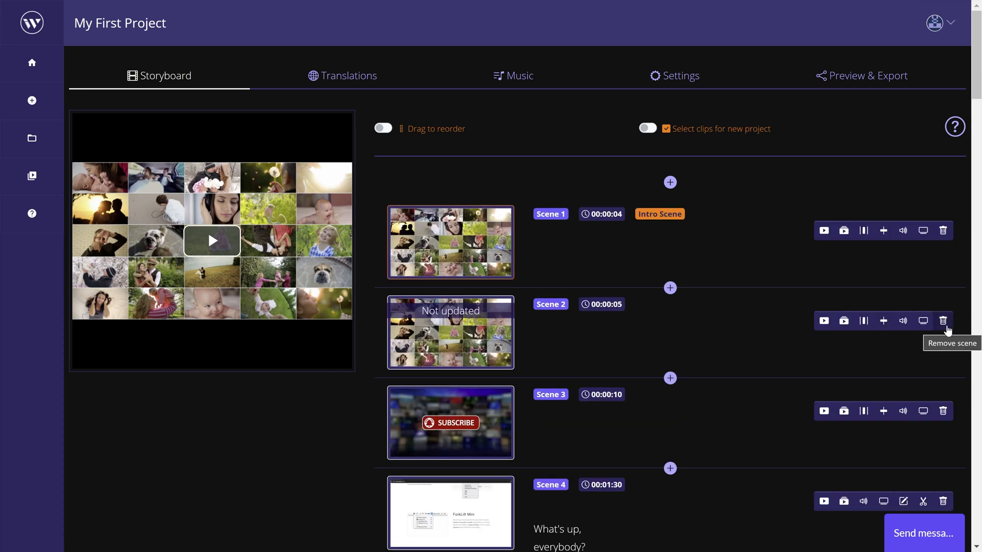
{"action": "left_click", "coordinate": [944, 323]}
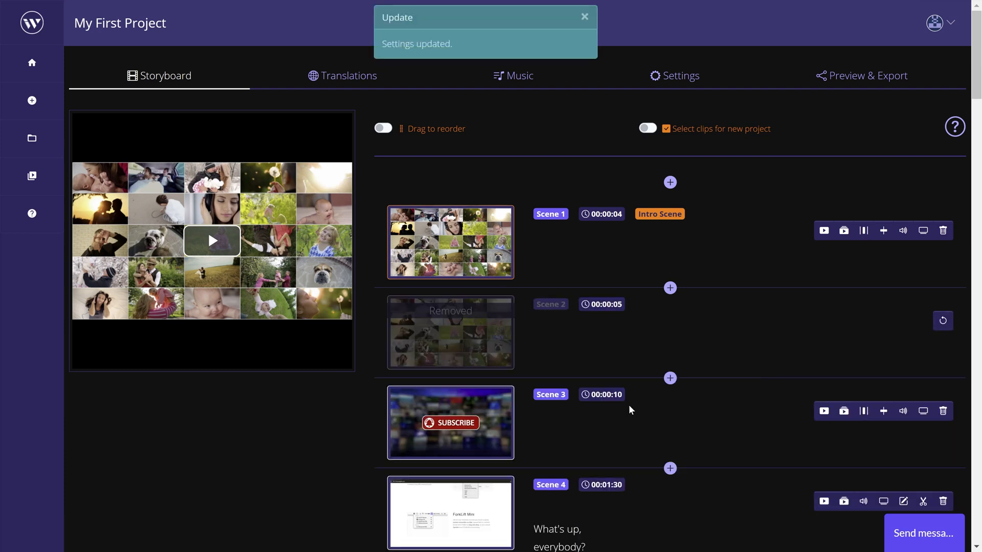
- Set the subscribe clip's scene type to Outro Scene and check its position in the storyboard
{"action": "scroll", "coordinate": [509, 379], "scroll_direction": "down", "scroll_amount": 2}
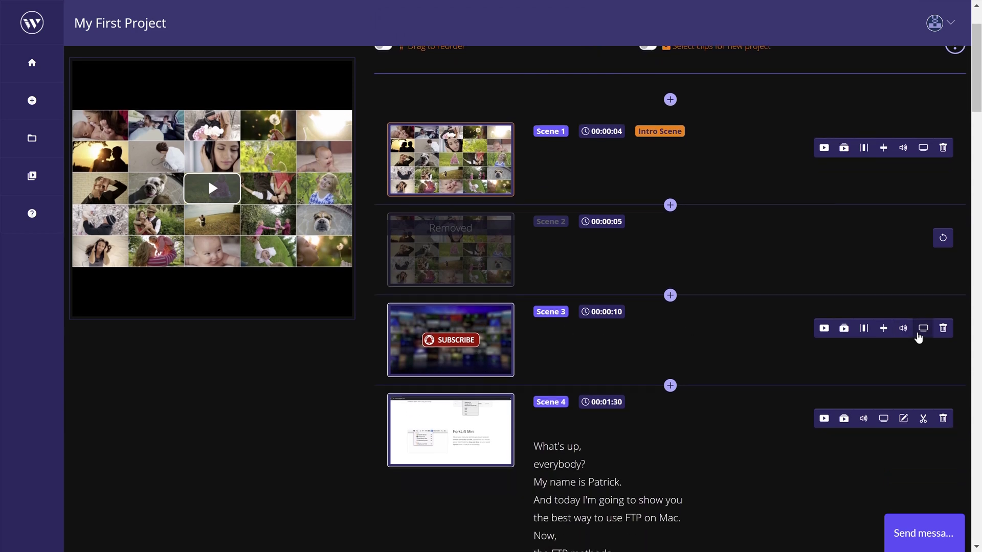
{"action": "left_click", "coordinate": [919, 335]}
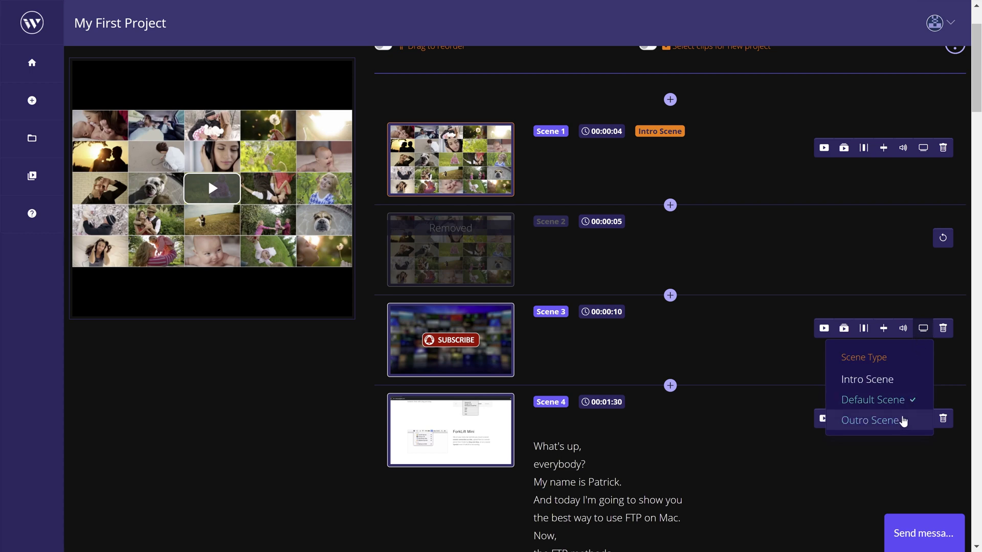
{"action": "left_click", "coordinate": [902, 421]}
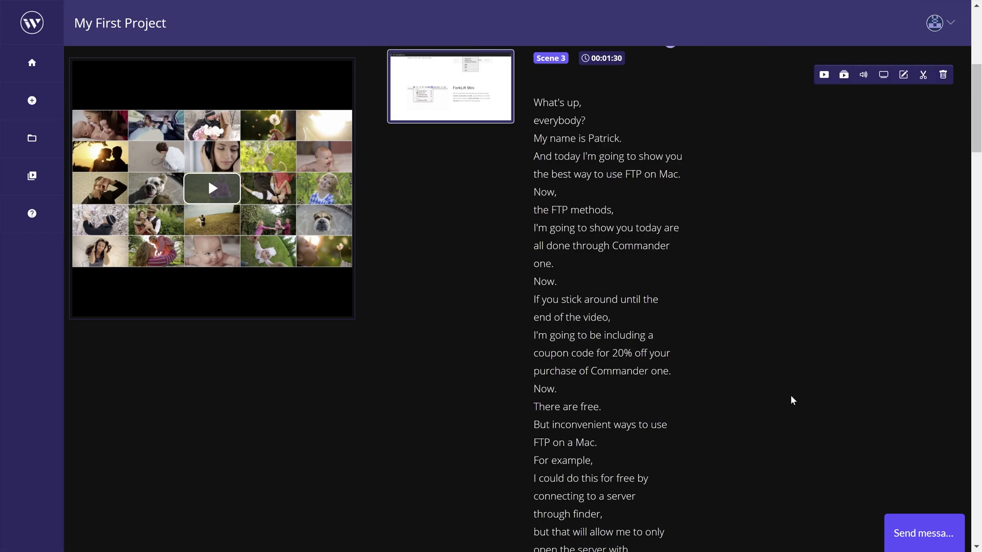
{"action": "scroll", "coordinate": [793, 389], "scroll_direction": "down", "scroll_amount": 20}
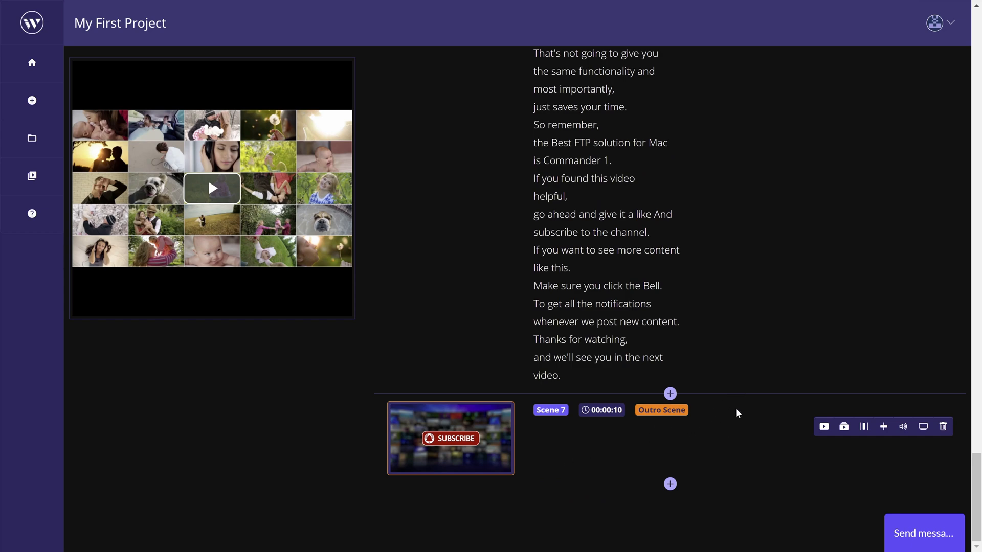
{"action": "scroll", "coordinate": [735, 418], "scroll_direction": "up", "scroll_amount": 20}
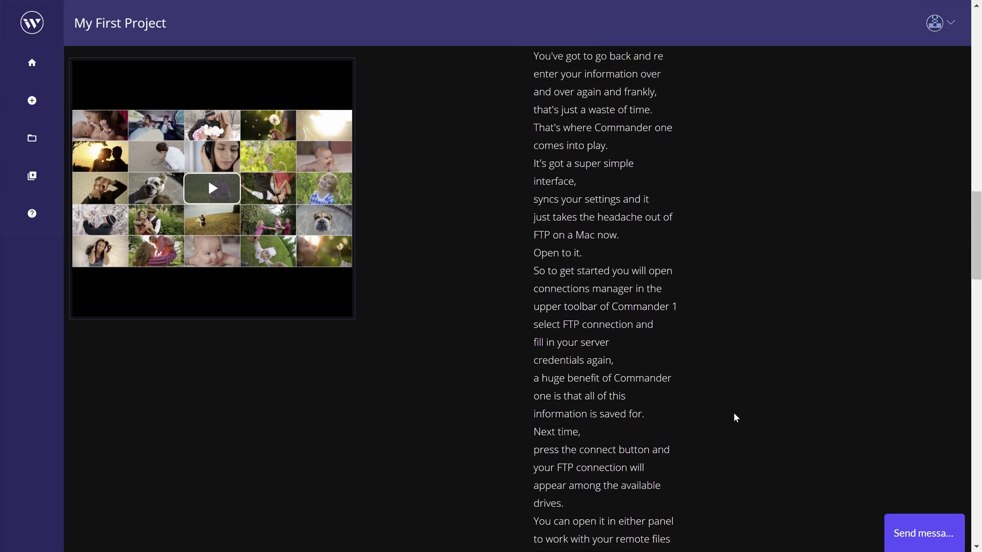
{"action": "scroll", "coordinate": [736, 418], "scroll_direction": "up", "scroll_amount": 15}
- Edit Scene 3's subtitles: clear the "Now." line before "If you stick around", change the "one." line to "one Now", and save
{"action": "scroll", "coordinate": [734, 416], "scroll_direction": "down", "scroll_amount": 2}
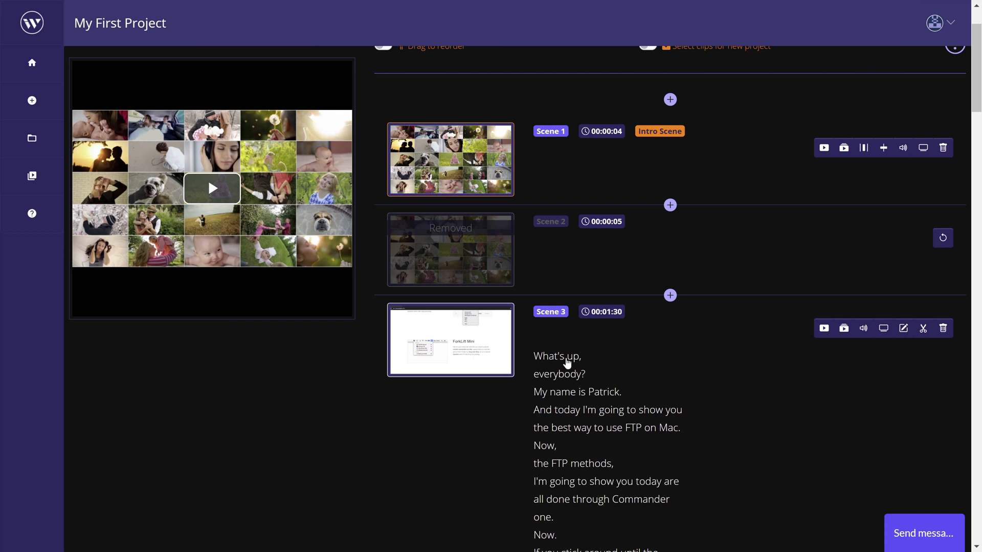
{"action": "scroll", "coordinate": [566, 430], "scroll_direction": "down", "scroll_amount": 1}
{"action": "scroll", "coordinate": [564, 436], "scroll_direction": "down", "scroll_amount": 2}
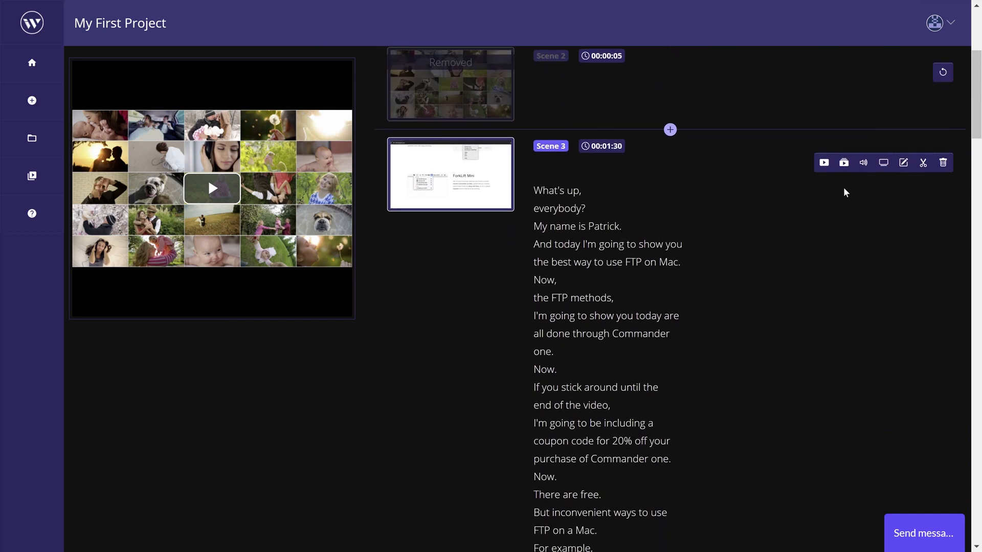
{"action": "scroll", "coordinate": [902, 184], "scroll_direction": "up", "scroll_amount": 2}
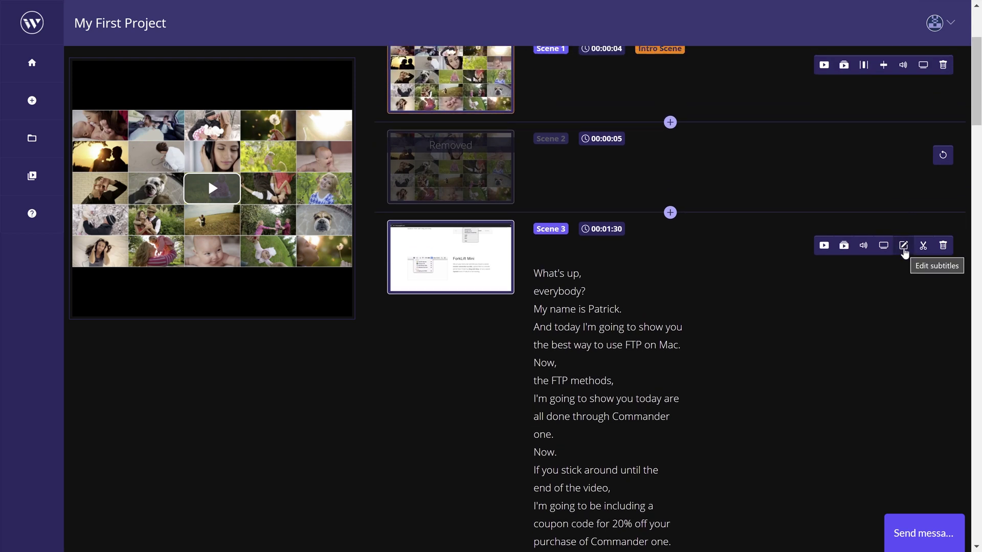
{"action": "left_click", "coordinate": [904, 247]}
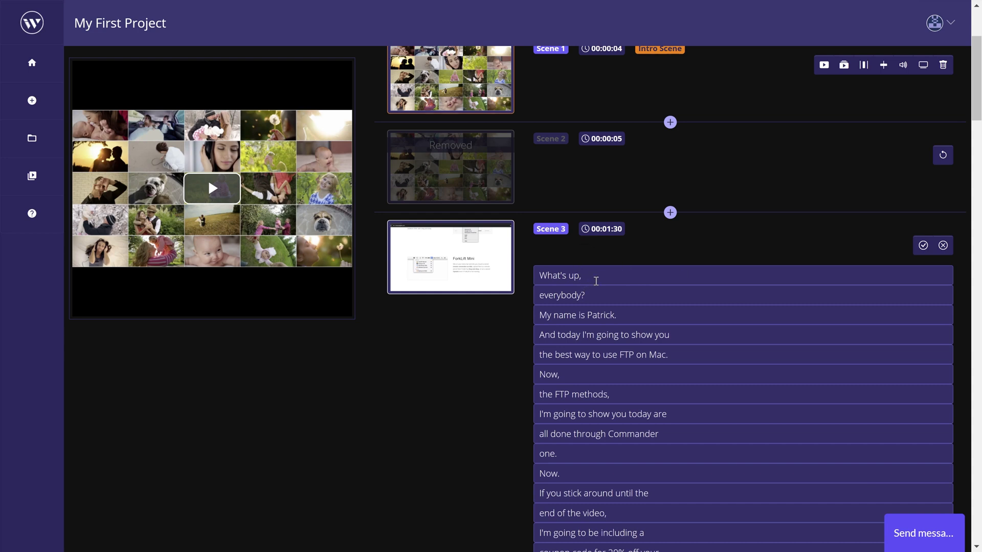
{"action": "scroll", "coordinate": [596, 280], "scroll_direction": "down", "scroll_amount": 2}
{"action": "left_click", "coordinate": [577, 395]}
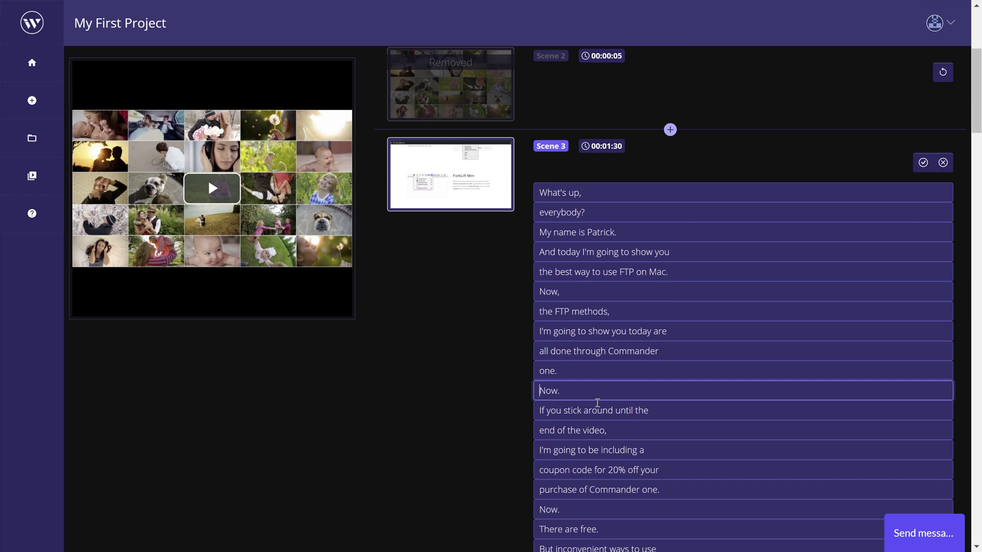
{"action": "key", "text": "ctrl+a"}
{"action": "key", "text": "BackSpace"}
{"action": "left_click", "coordinate": [582, 373]}
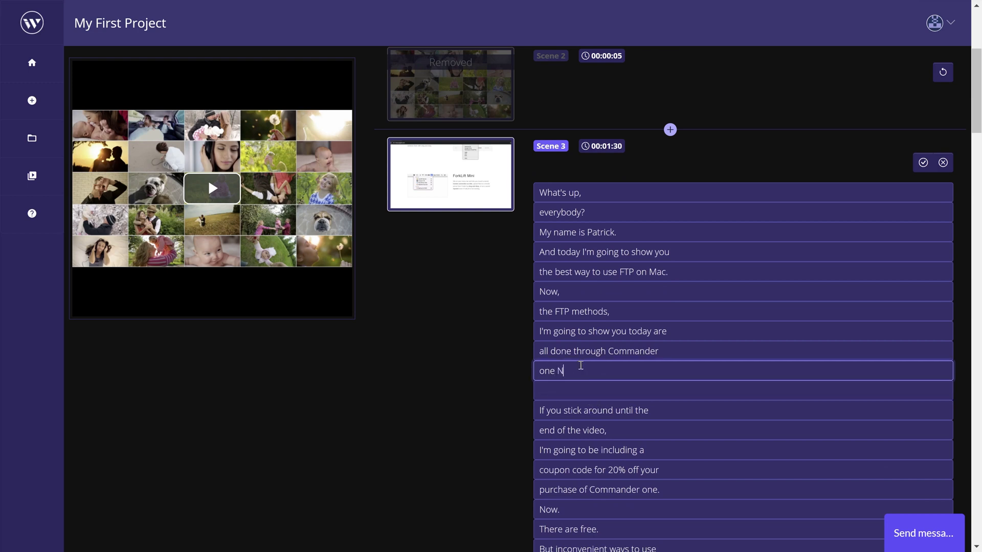
{"action": "type", "text": "Now"}
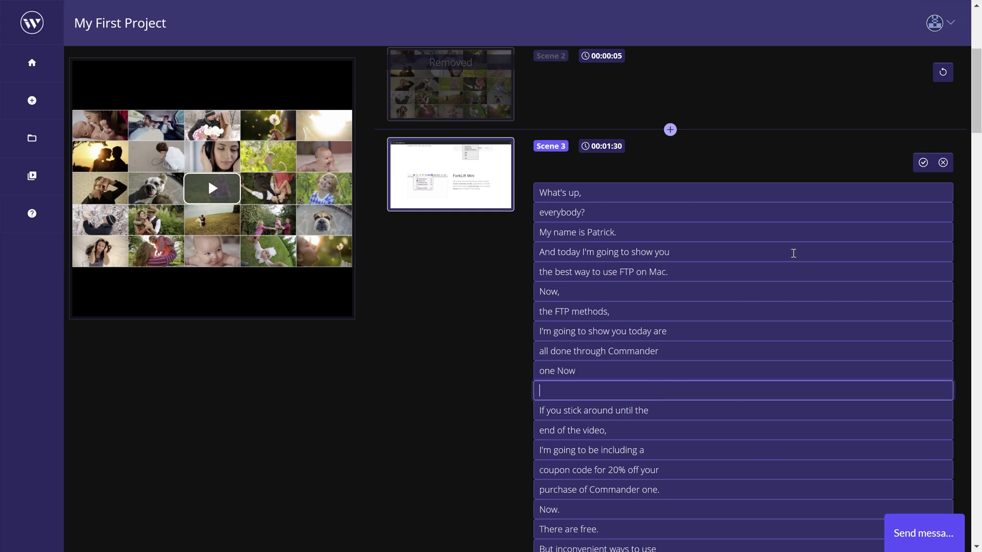
{"action": "left_click", "coordinate": [923, 162]}
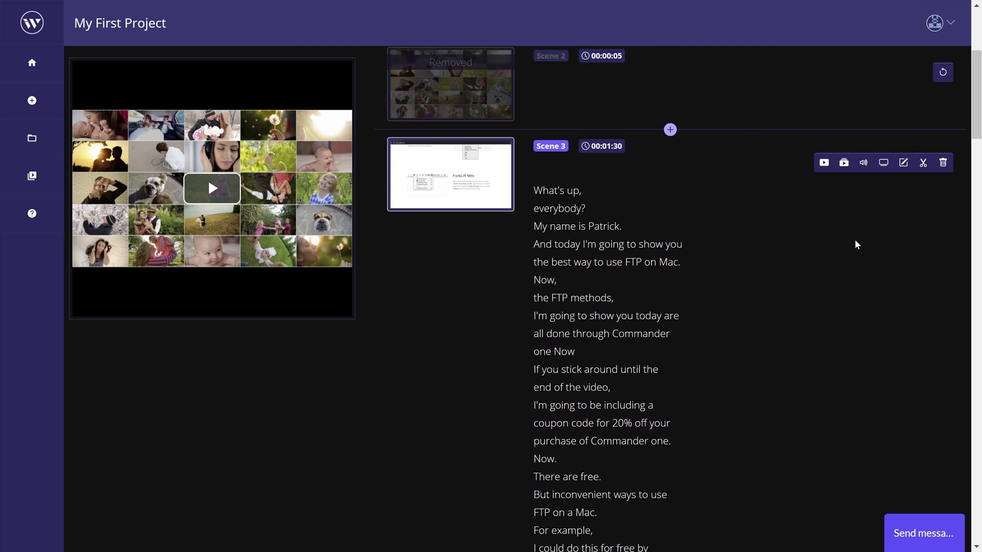
- Split Scene 3 after the subtitle line "For example," and check the resulting scenes in the storyboard
{"action": "scroll", "coordinate": [859, 245], "scroll_direction": "up", "scroll_amount": 2}
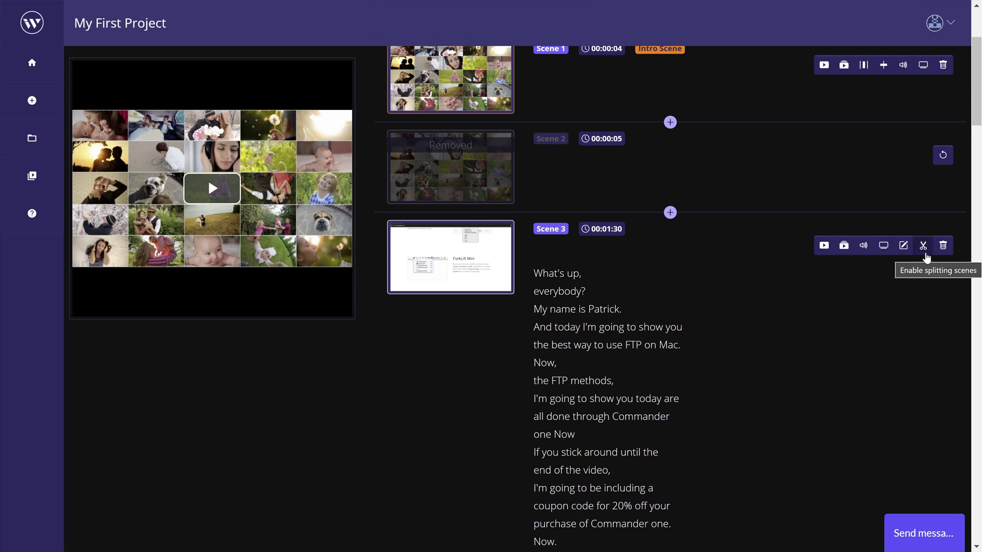
{"action": "left_click", "coordinate": [924, 247]}
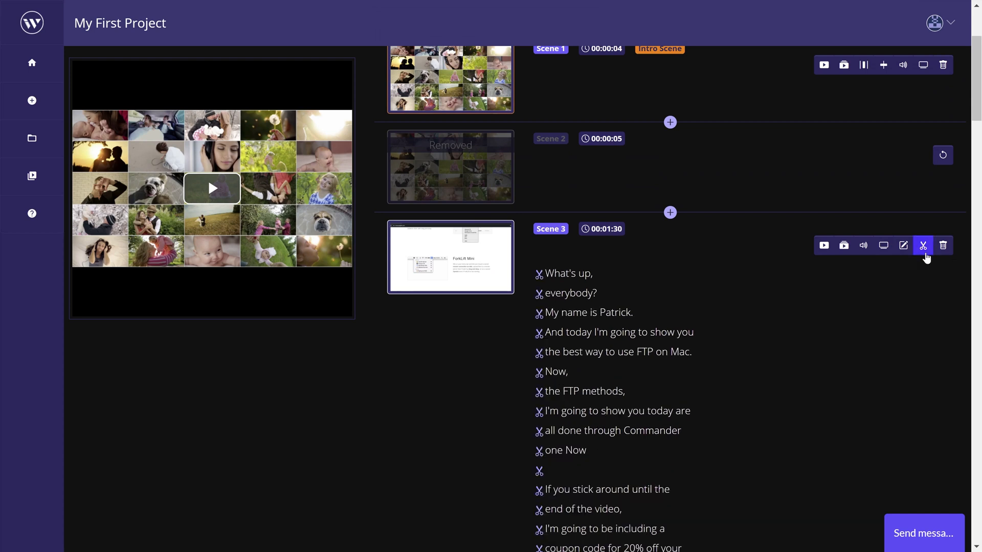
{"action": "scroll", "coordinate": [752, 329], "scroll_direction": "down", "scroll_amount": 2}
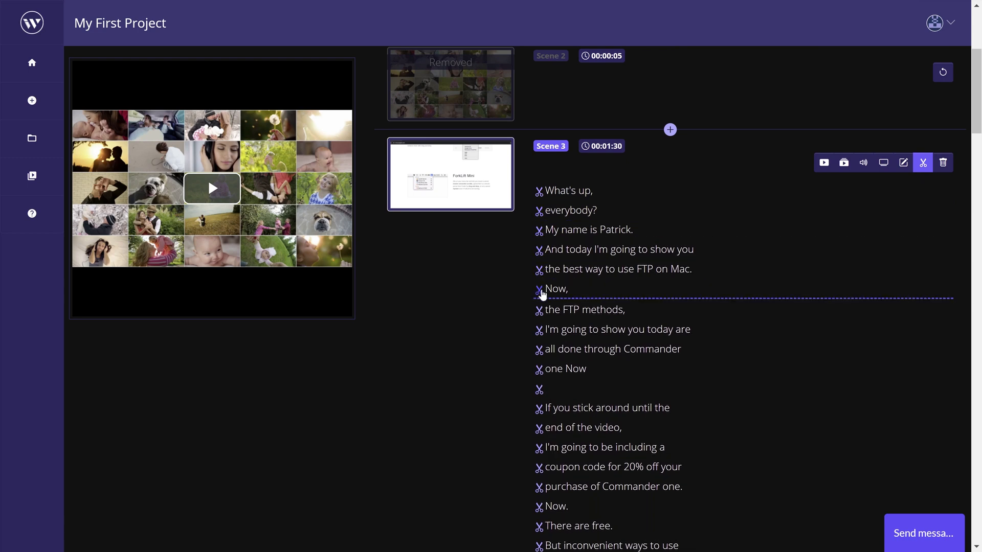
{"action": "scroll", "coordinate": [542, 379], "scroll_direction": "down", "scroll_amount": 4}
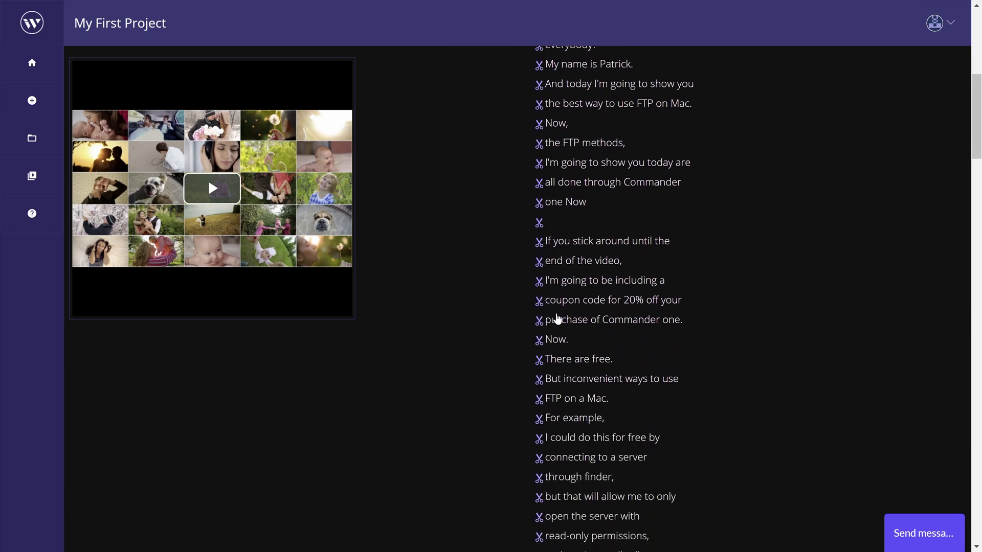
{"action": "scroll", "coordinate": [544, 350], "scroll_direction": "down", "scroll_amount": 2}
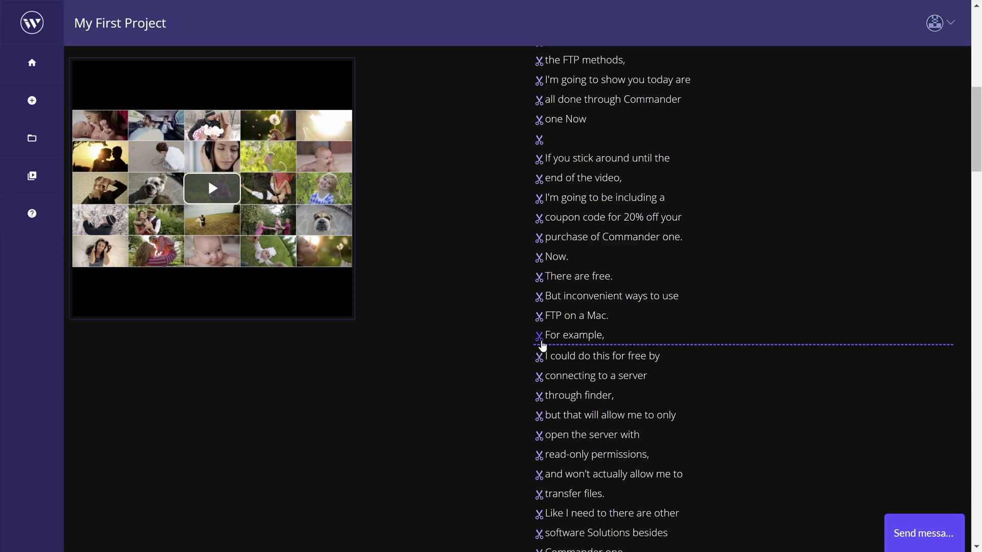
{"action": "left_click", "coordinate": [540, 338]}
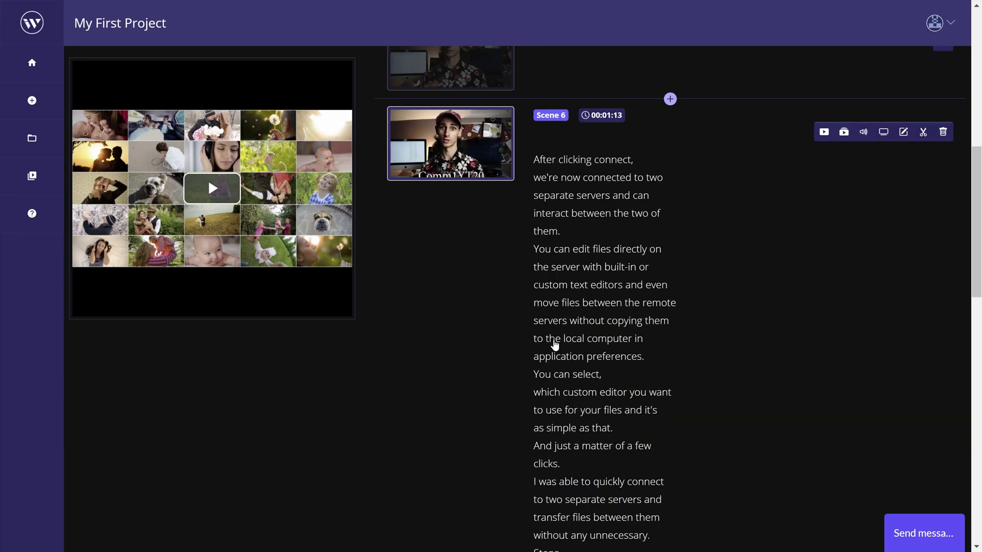
{"action": "scroll", "coordinate": [594, 375], "scroll_direction": "down", "scroll_amount": 10}
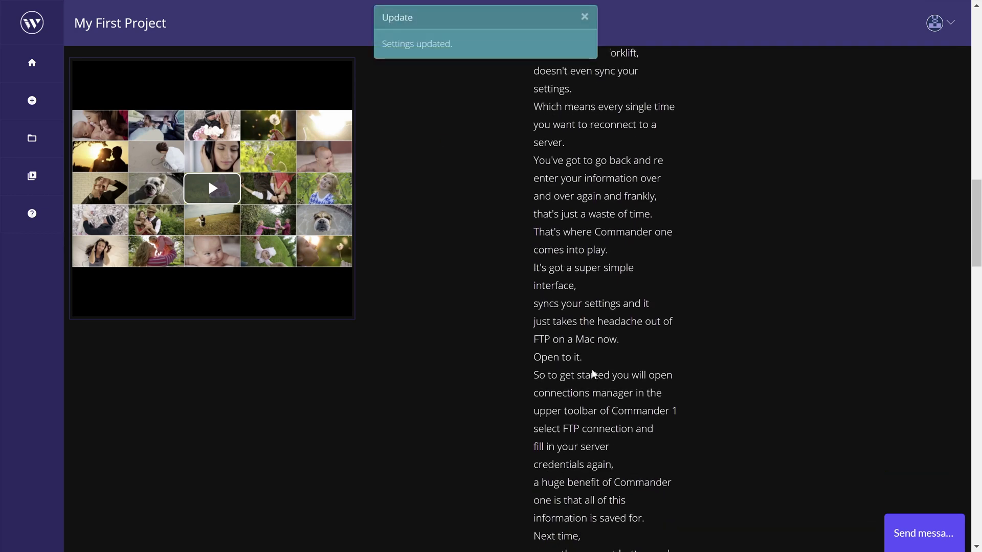
{"action": "scroll", "coordinate": [593, 374], "scroll_direction": "up", "scroll_amount": 10}
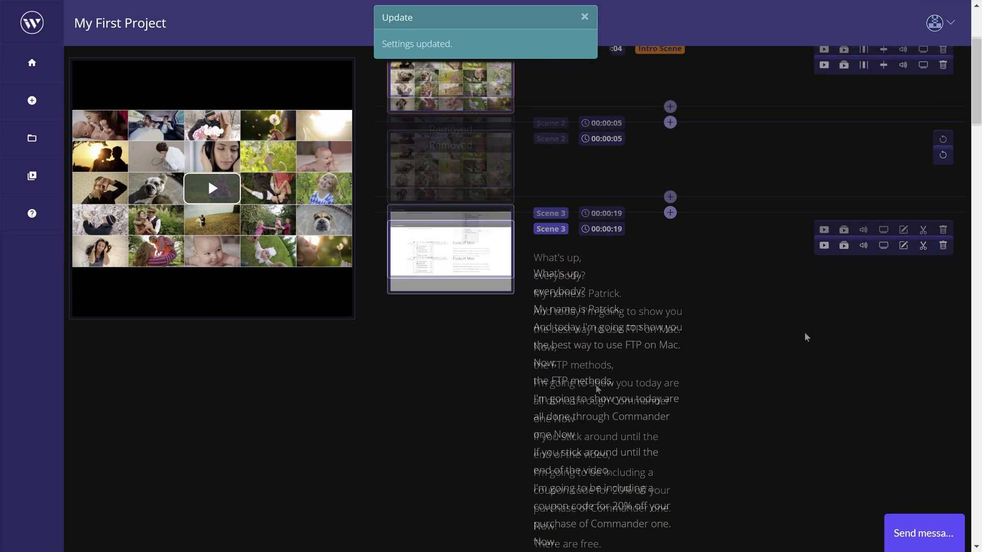
{"action": "scroll", "coordinate": [807, 338], "scroll_direction": "down", "scroll_amount": 3}
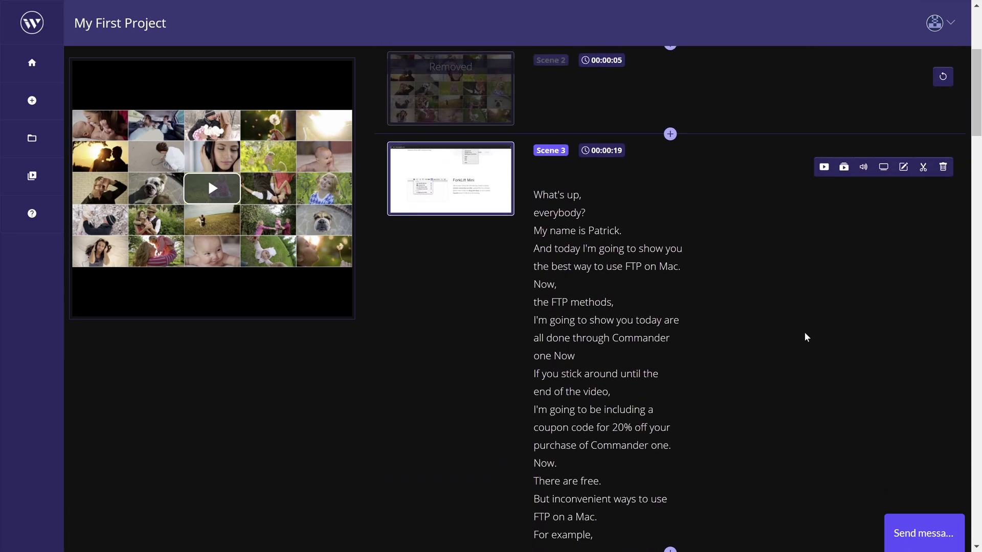
{"action": "scroll", "coordinate": [806, 340], "scroll_direction": "up", "scroll_amount": 6}
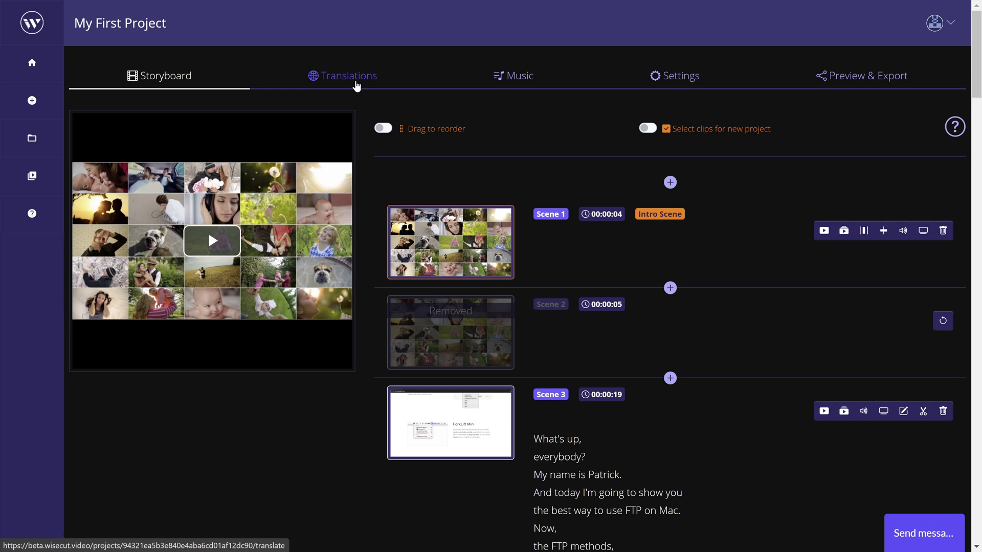
- Translate the project's subtitles into Spanish
{"action": "left_click", "coordinate": [357, 86]}
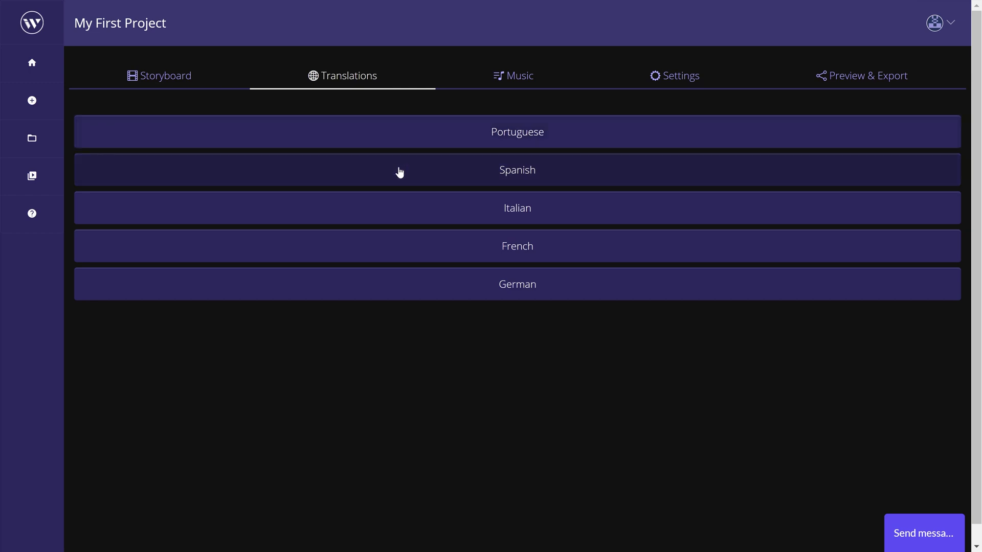
{"action": "left_click", "coordinate": [401, 174]}
{"action": "left_click", "coordinate": [514, 219]}
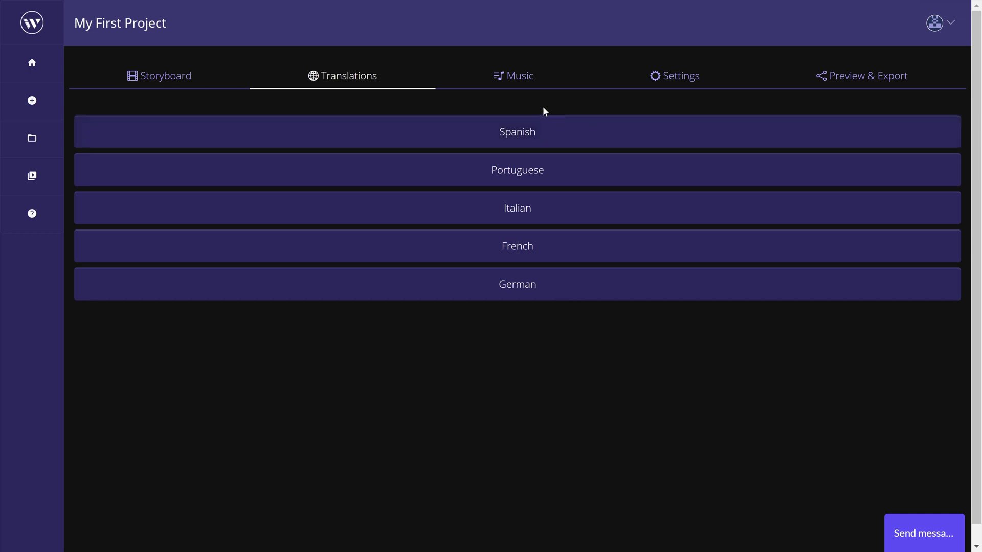
- Choose the outro music option without Wisecut music, and review the project settings
{"action": "left_click", "coordinate": [543, 85]}
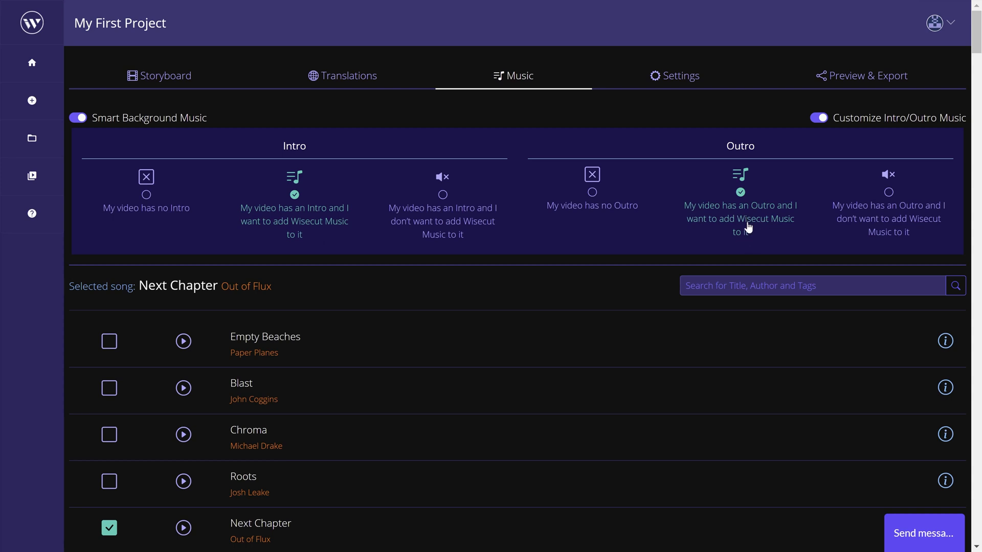
{"action": "left_click", "coordinate": [887, 227]}
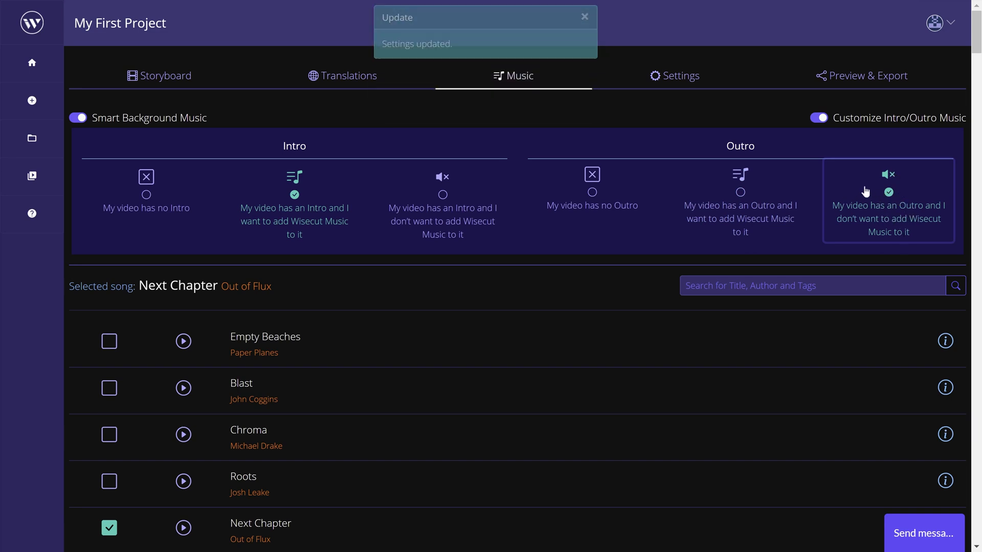
{"action": "left_click", "coordinate": [704, 81]}
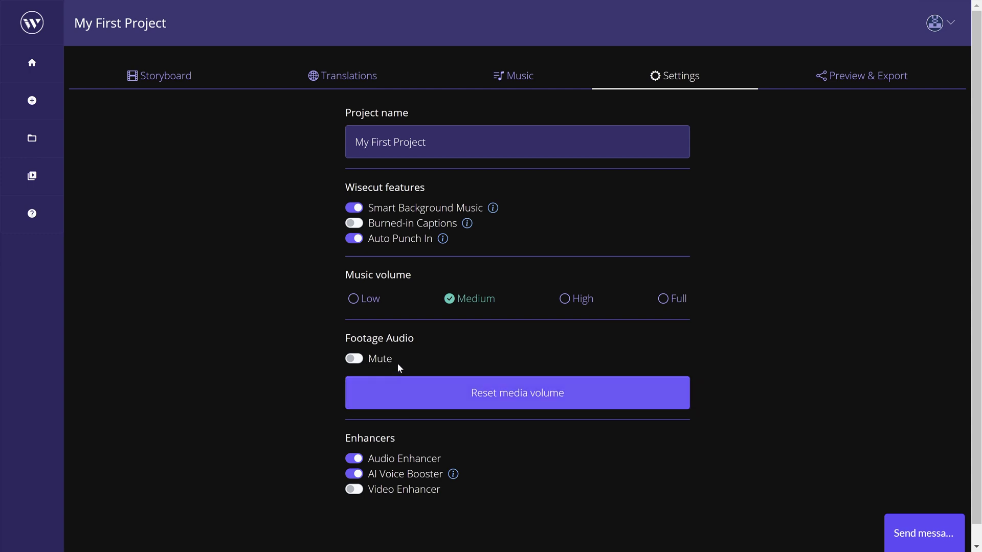
{"action": "scroll", "coordinate": [289, 363], "scroll_direction": "down", "scroll_amount": 1}
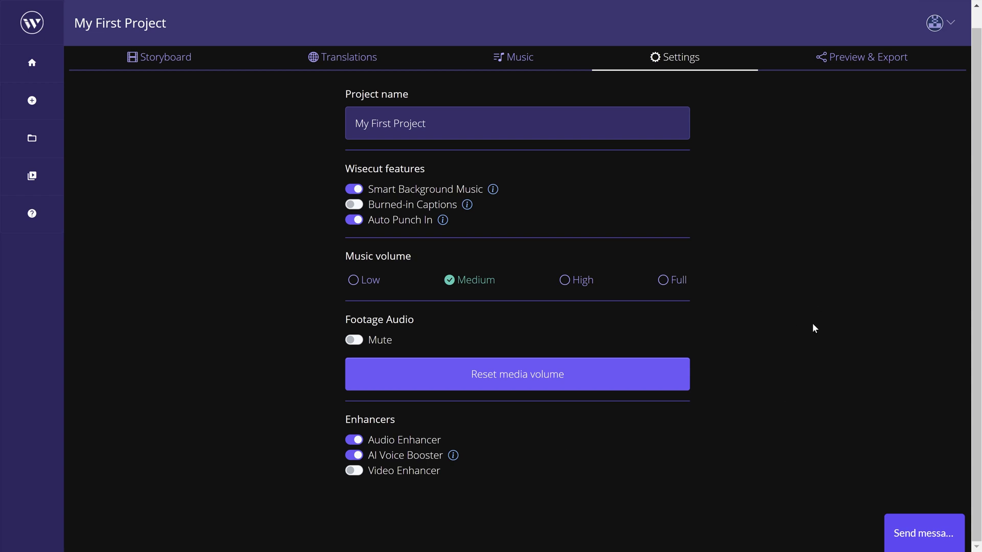
{"action": "scroll", "coordinate": [813, 328], "scroll_direction": "up", "scroll_amount": 1}
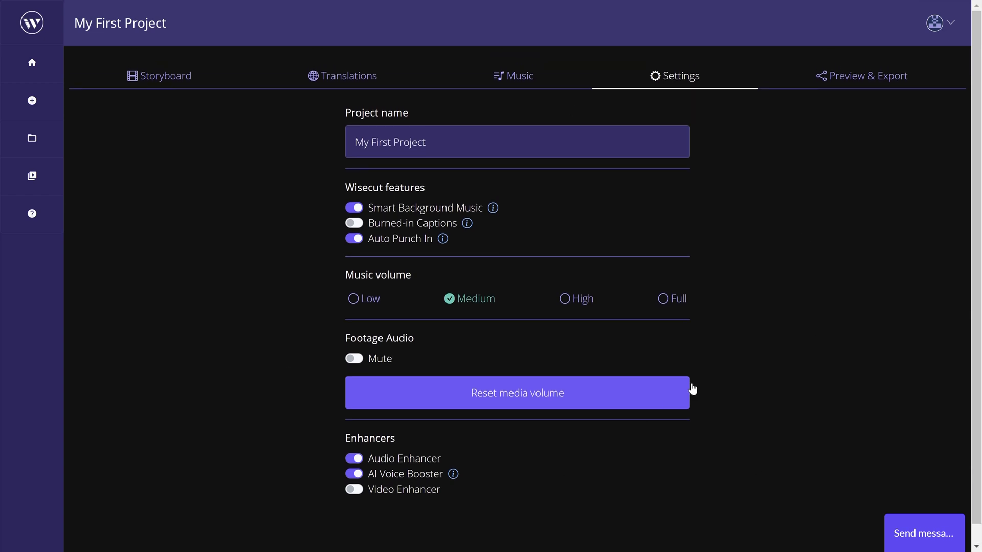
- Export the project video in Full HD / 1080p and open the finished project's export page
{"action": "left_click", "coordinate": [884, 83]}
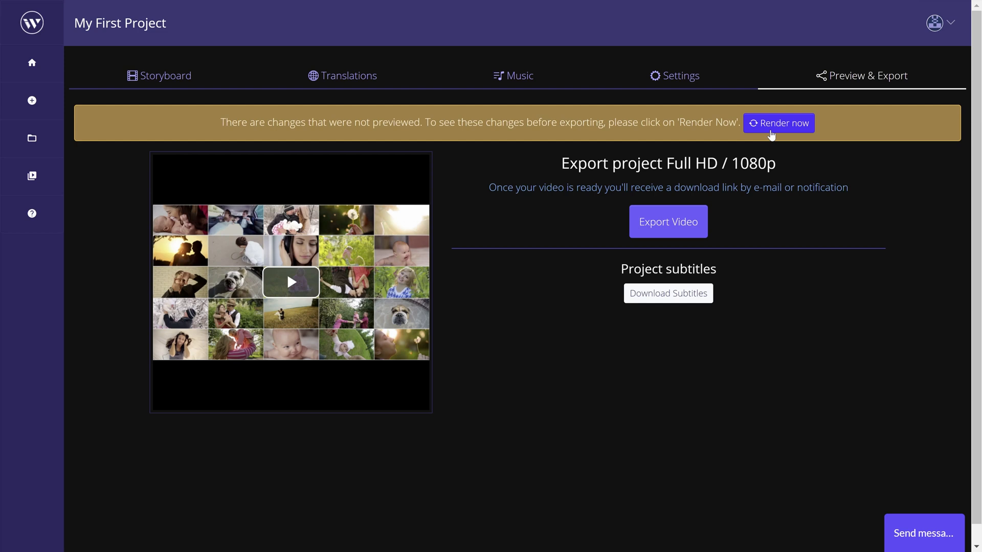
{"action": "left_click", "coordinate": [682, 229]}
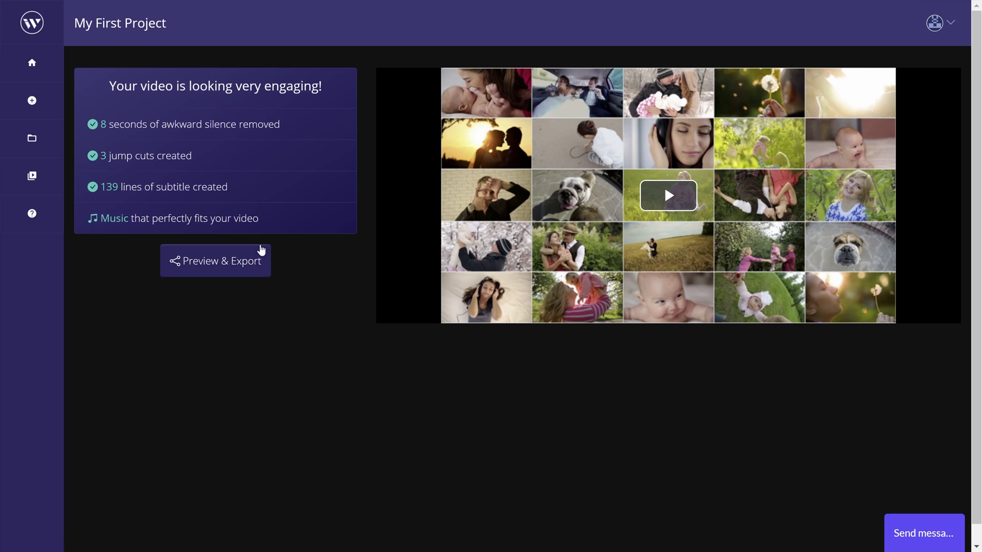
{"action": "left_click", "coordinate": [257, 264]}
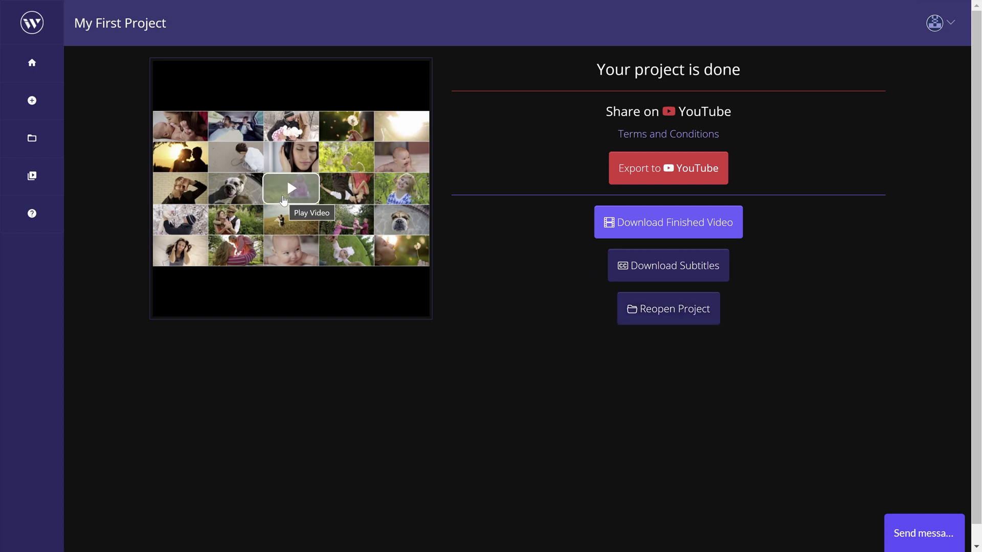
- Play the exported video briefly, pause it, and download the finished video file
{"action": "left_click", "coordinate": [284, 199]}
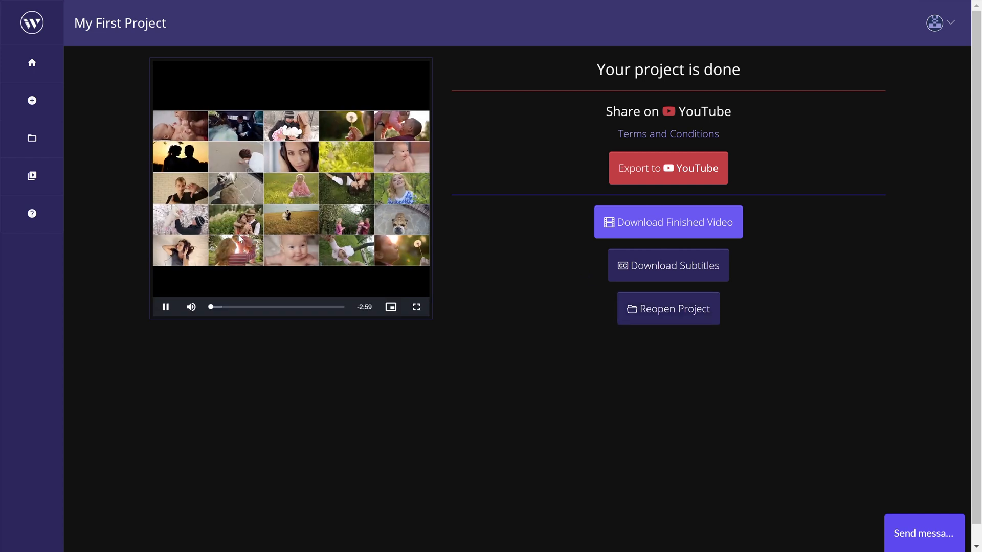
{"action": "left_click", "coordinate": [164, 307]}
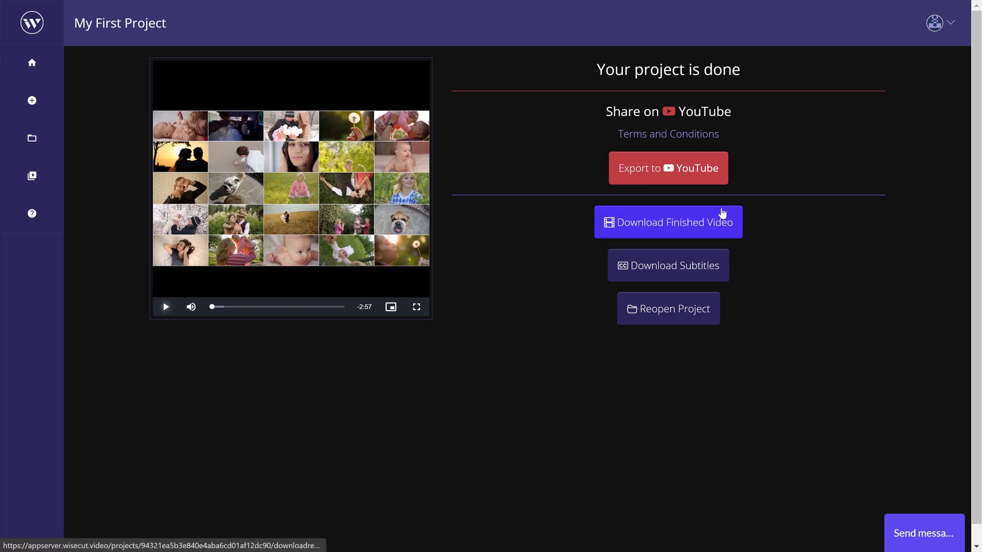
{"action": "left_click", "coordinate": [719, 227]}
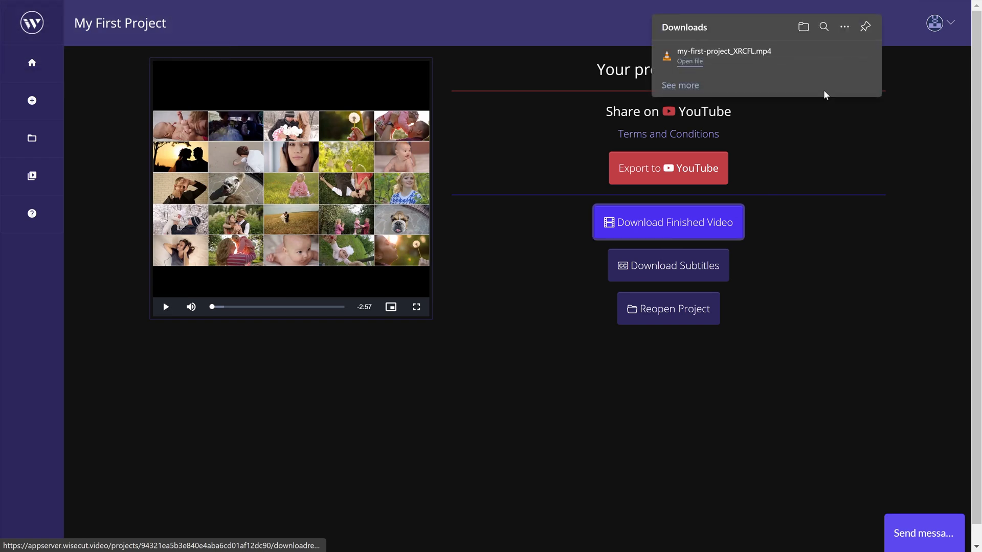
{"action": "left_click", "coordinate": [798, 61]}
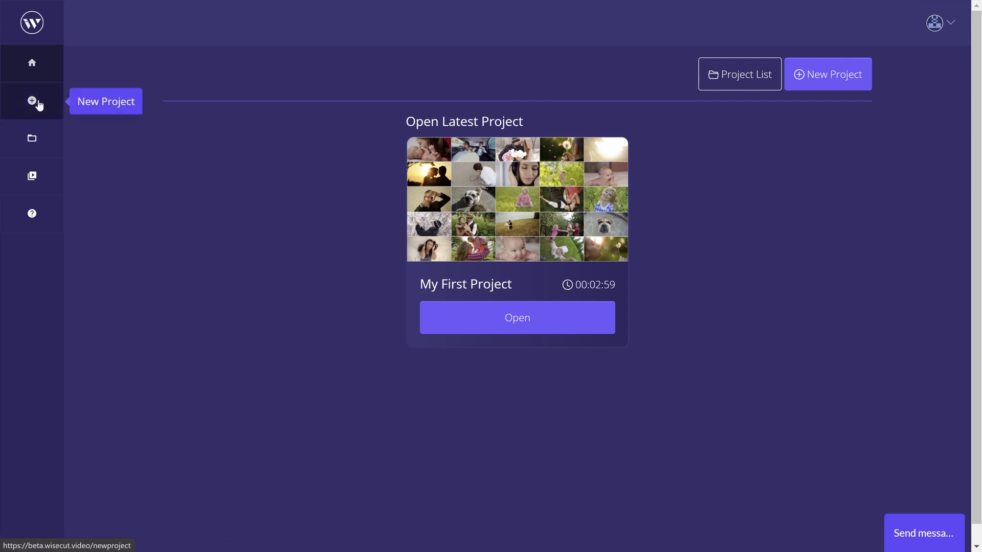
- Open the list of all projects
{"action": "left_click", "coordinate": [38, 134]}
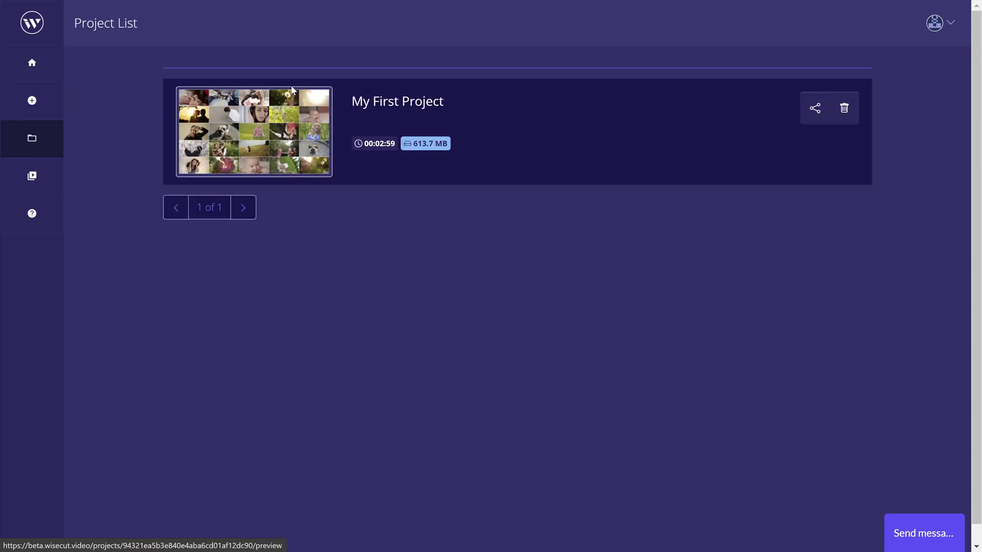